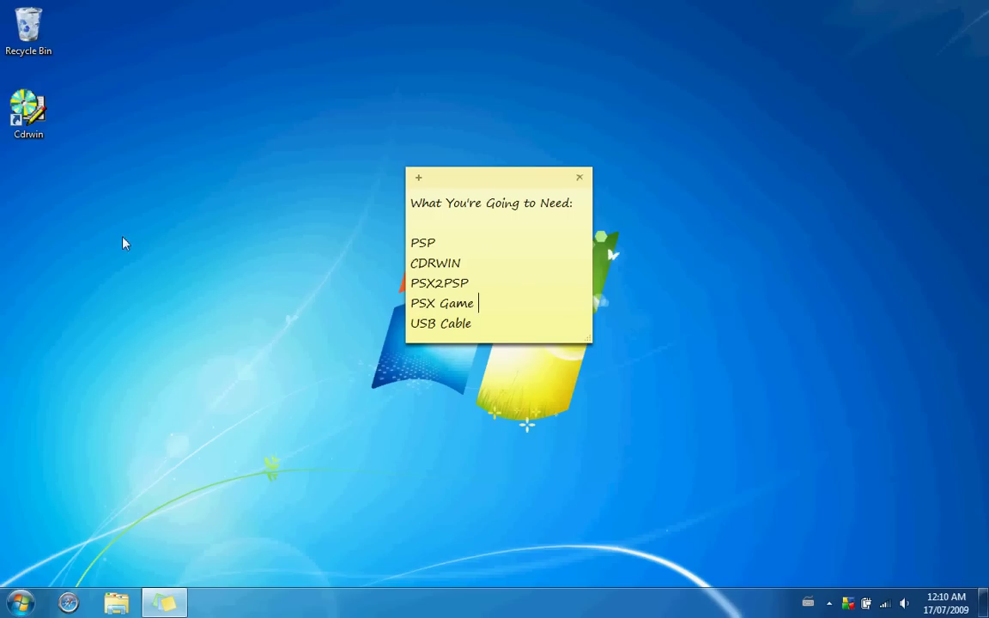
Step: Open CDRWIN's disc-to-image extraction and set both the data speed and the audio speed to 1x
double_click(26, 110)
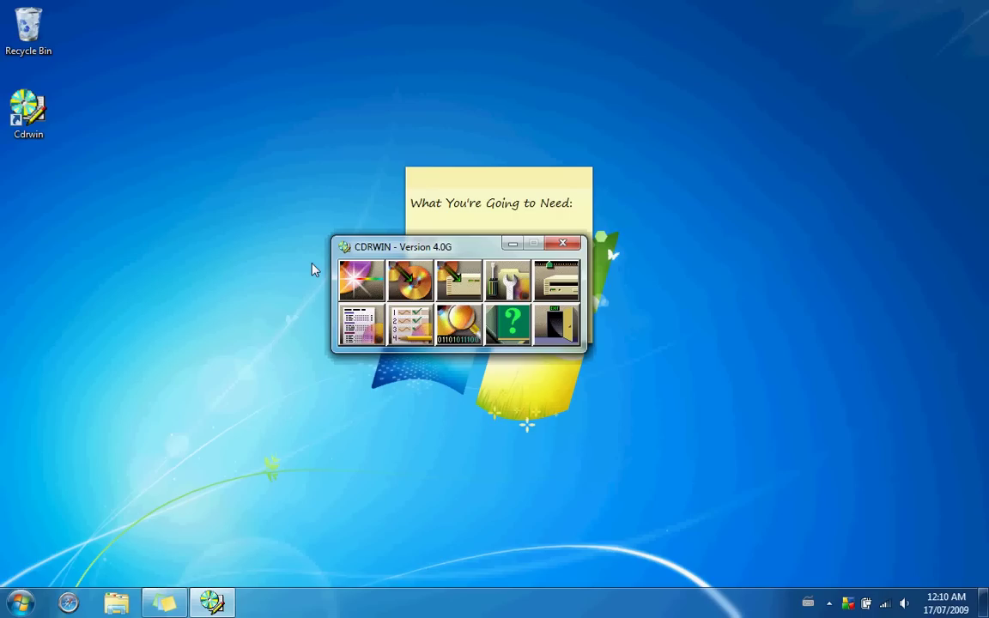
click(459, 279)
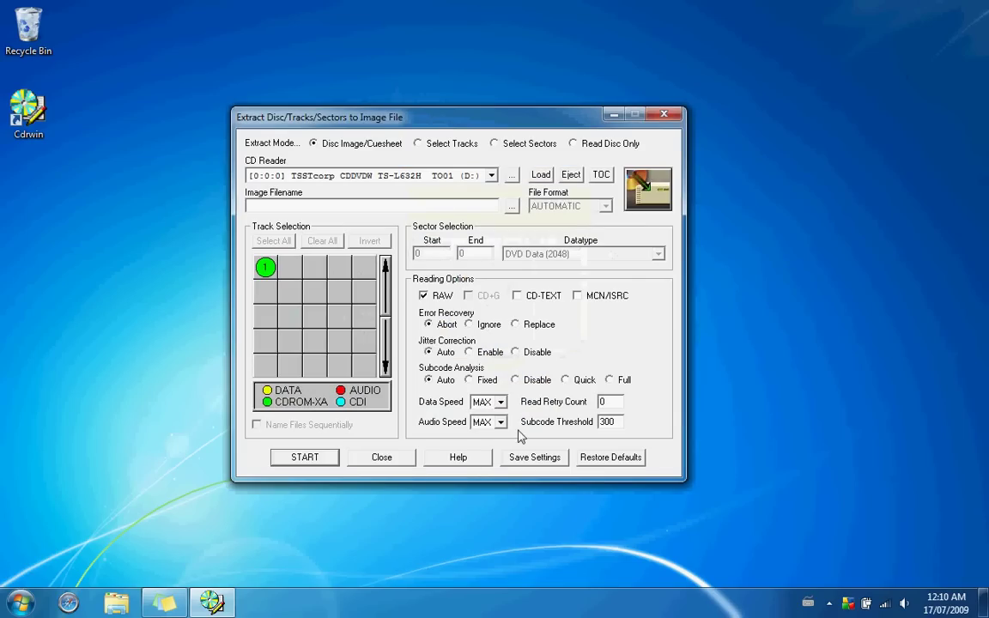
click(501, 402)
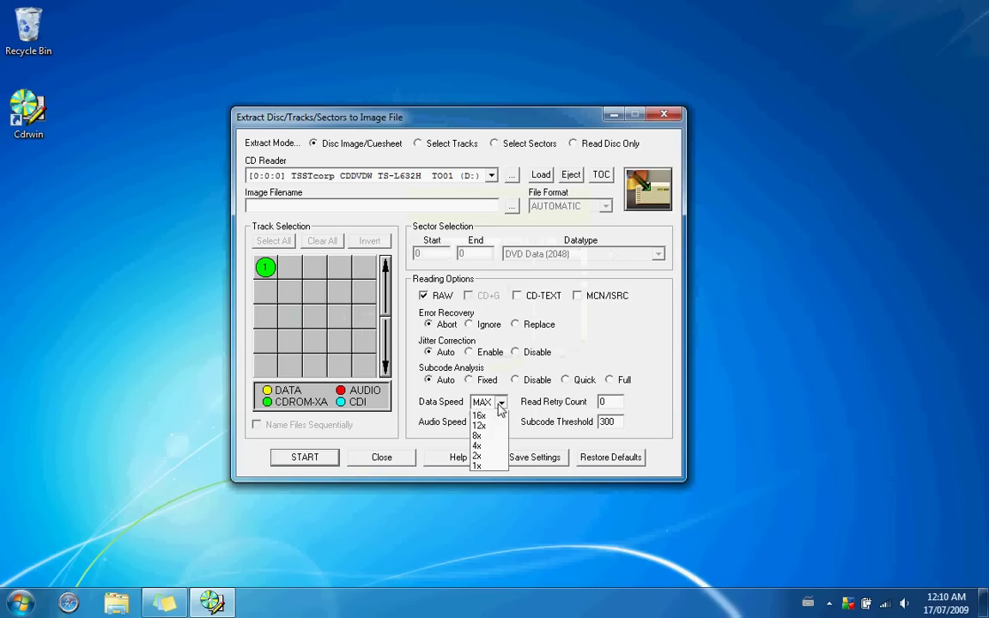
click(484, 472)
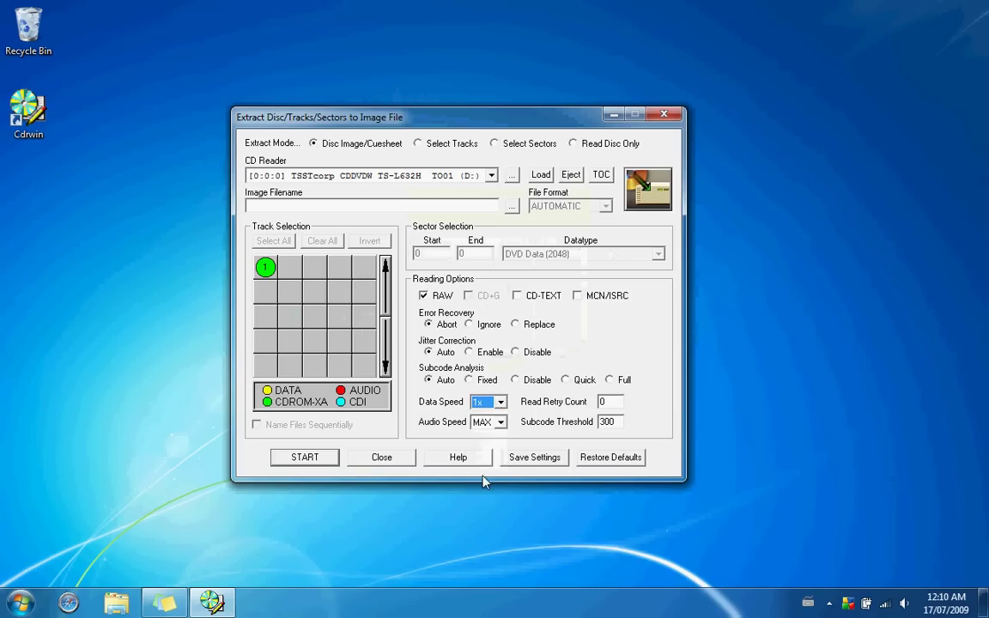
click(499, 422)
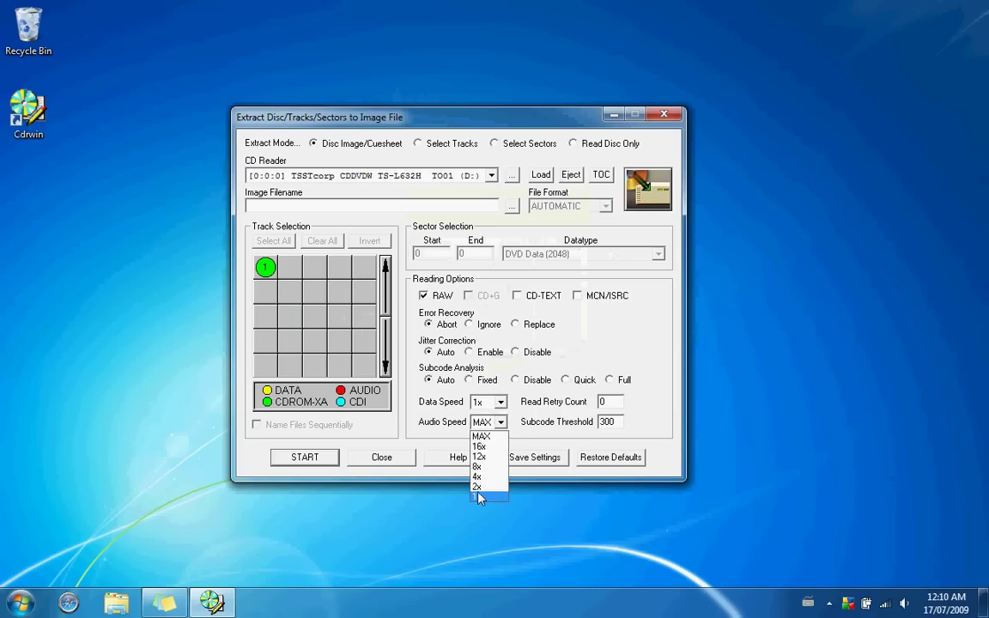
click(478, 496)
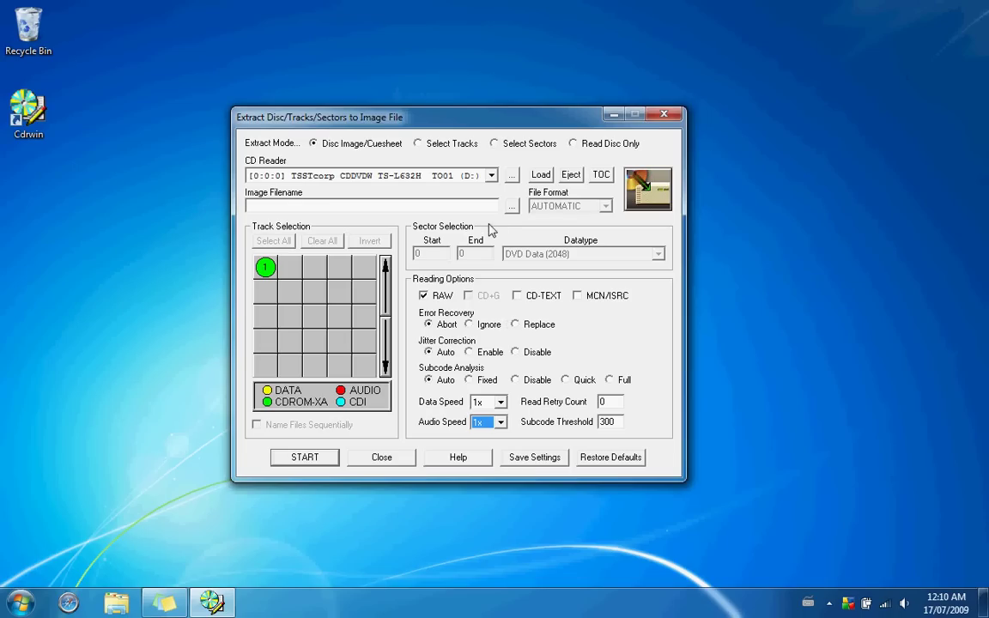
Step: Set the image file to ff71.bin on the Desktop and start extracting the disc
click(510, 206)
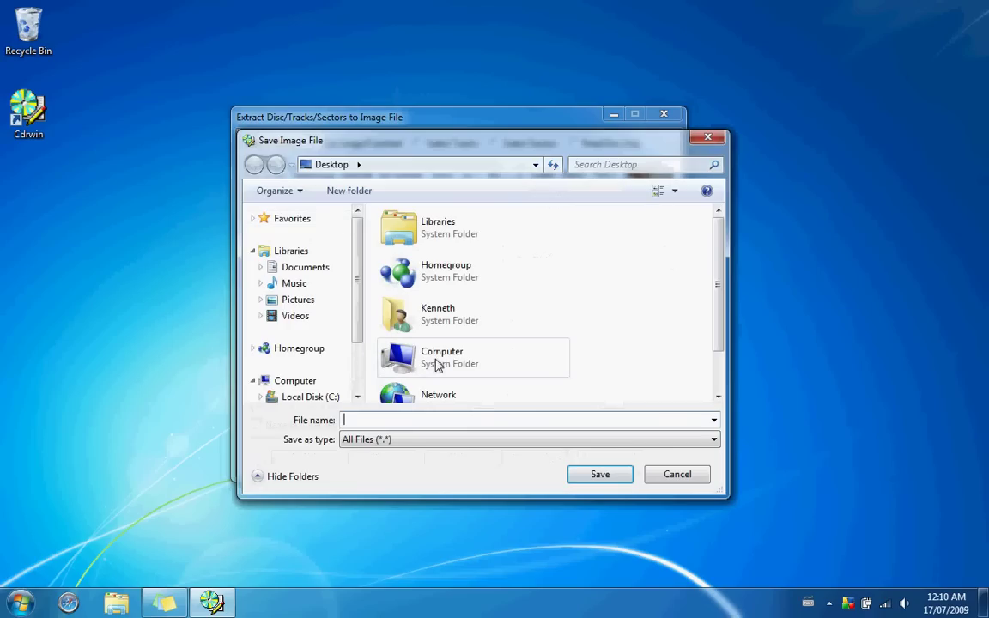
click(380, 419)
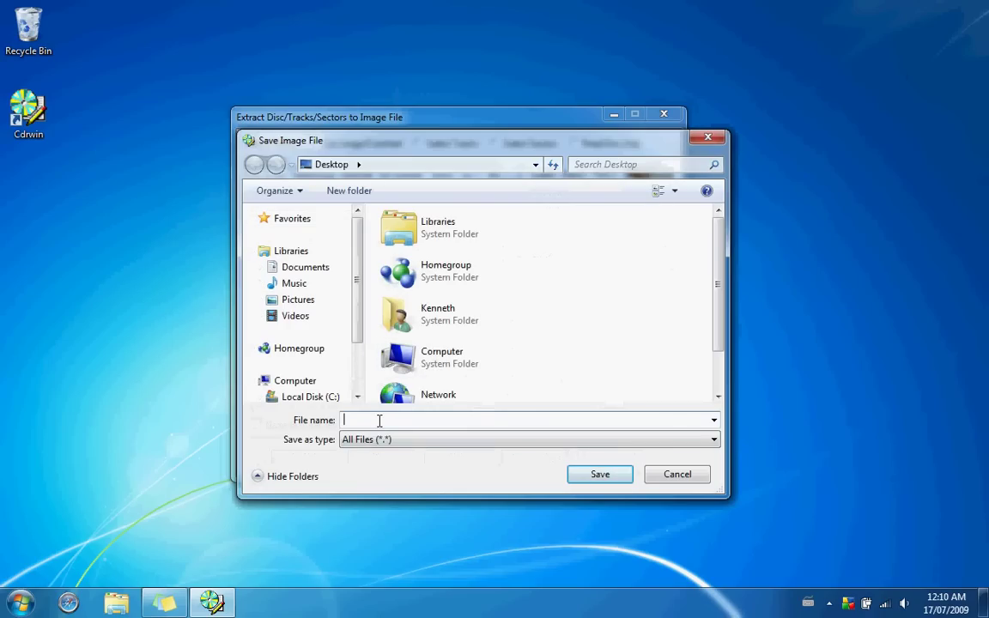
text(ff71.bin)
drag(378, 420, 359, 421)
click(576, 471)
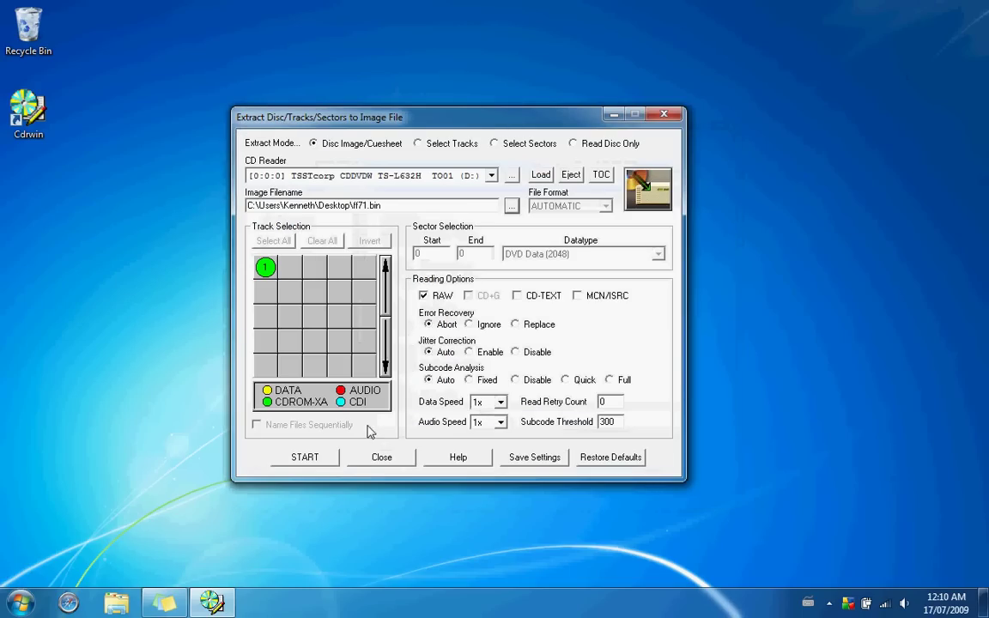
click(321, 458)
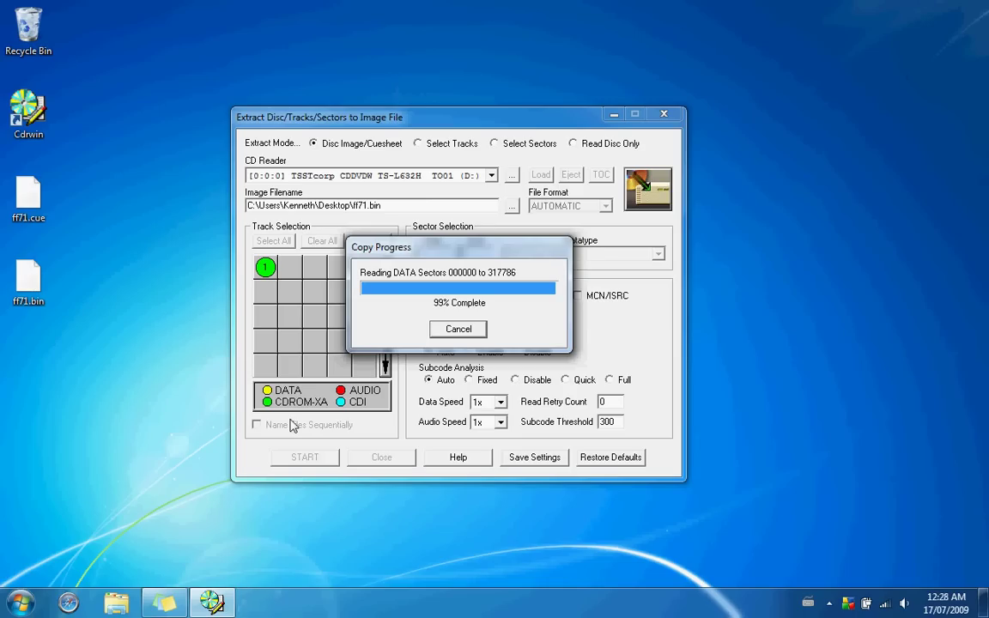
Step: Launch RemoteJoyLite_en from the RemoteJoy Lite GUI folder in Documents and put the folder window away
click(19, 603)
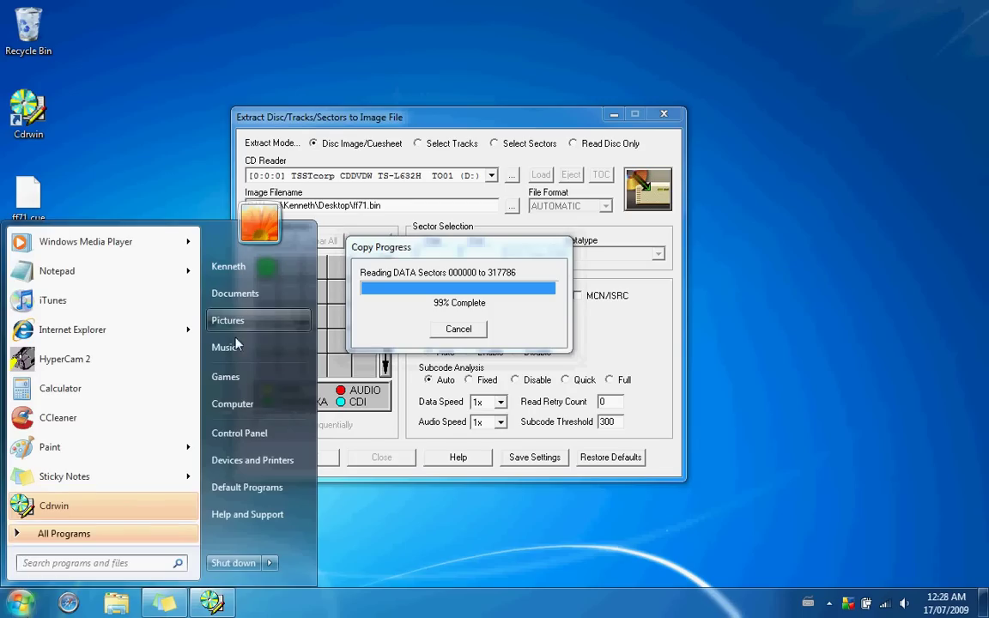
click(230, 293)
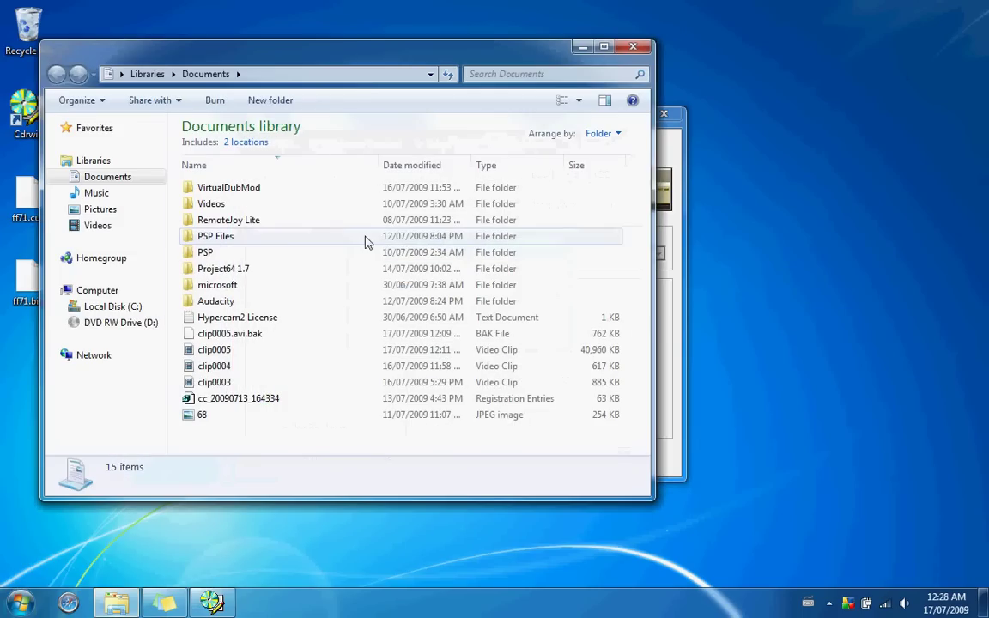
double_click(206, 219)
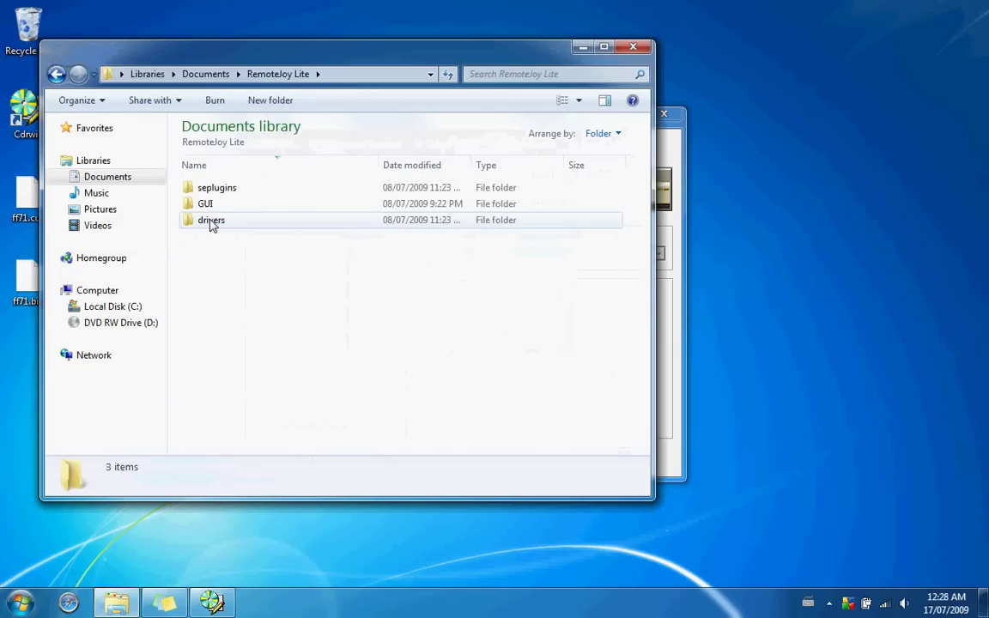
double_click(205, 204)
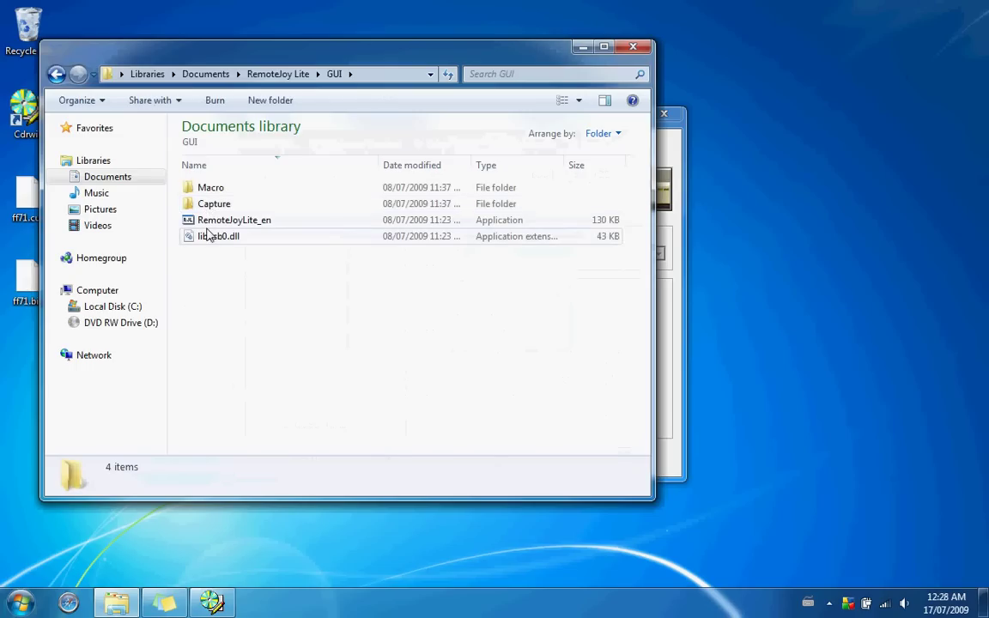
double_click(204, 220)
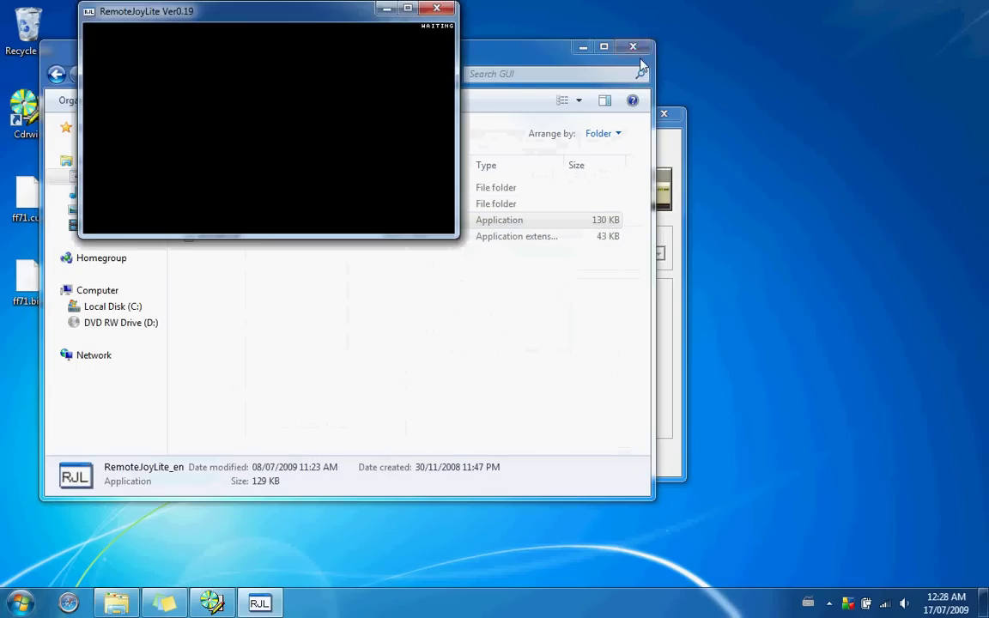
click(642, 67)
click(580, 46)
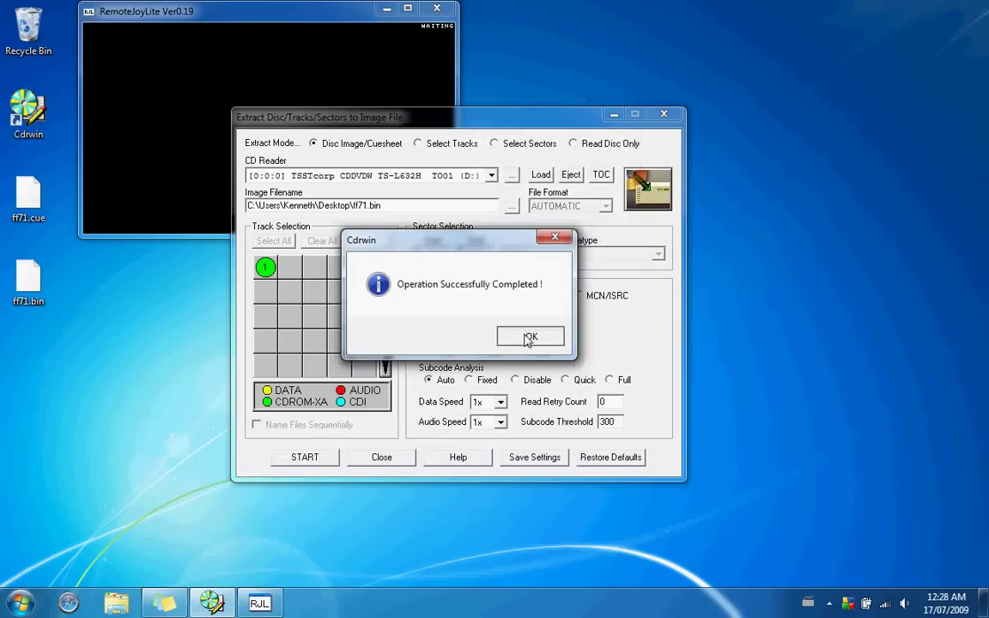
Step: Close CDRWIN after the completed extraction and delete the sticky note from the desktop
click(528, 338)
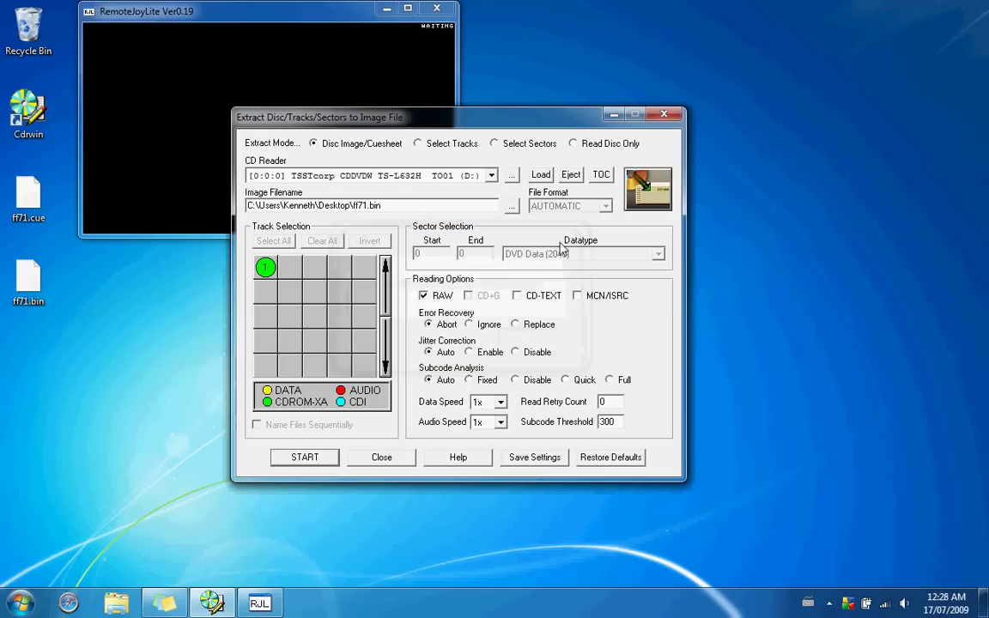
click(657, 117)
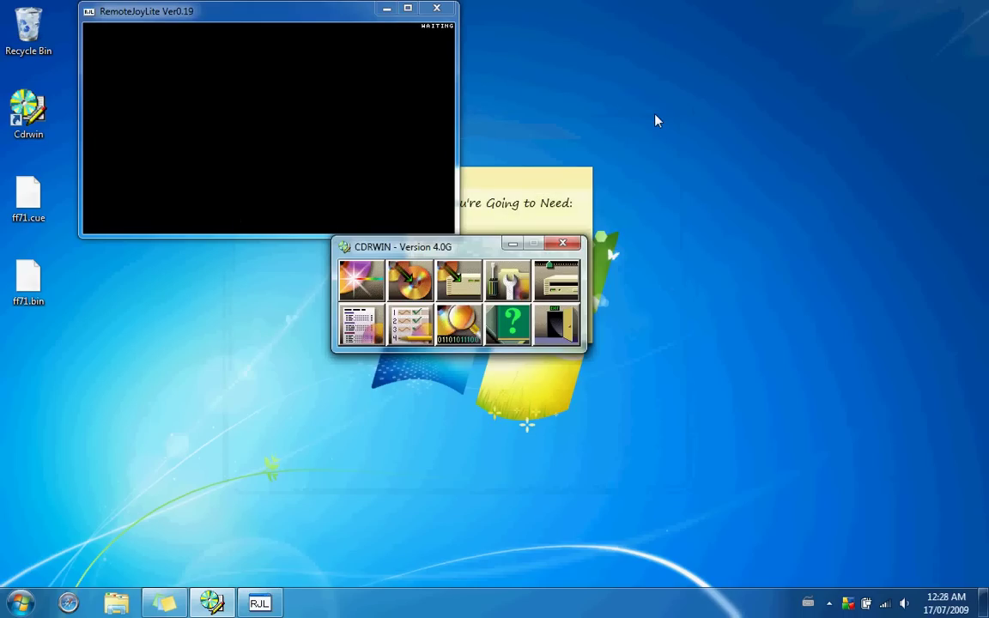
click(562, 243)
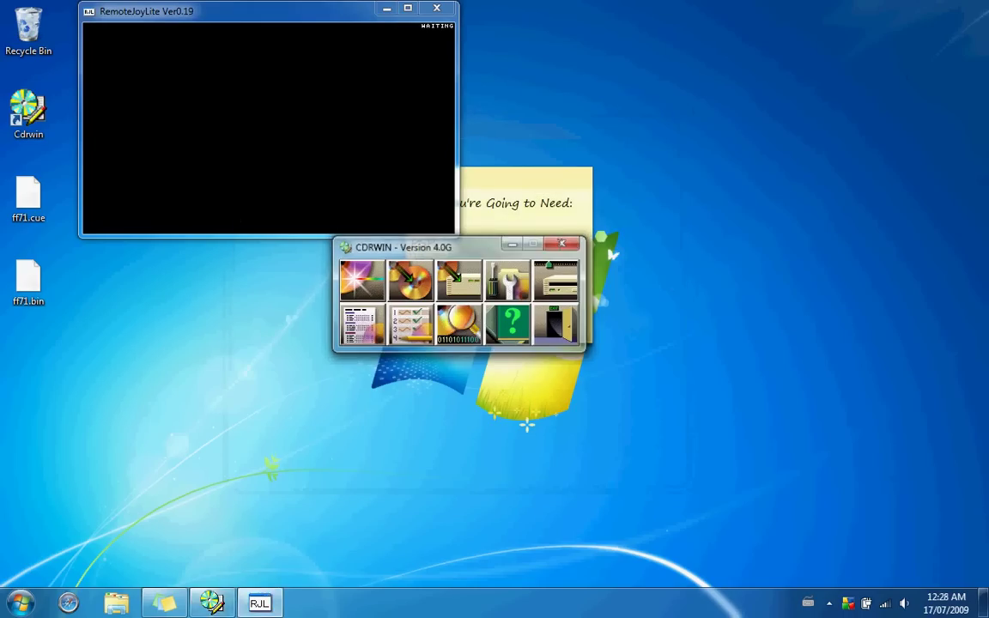
click(581, 181)
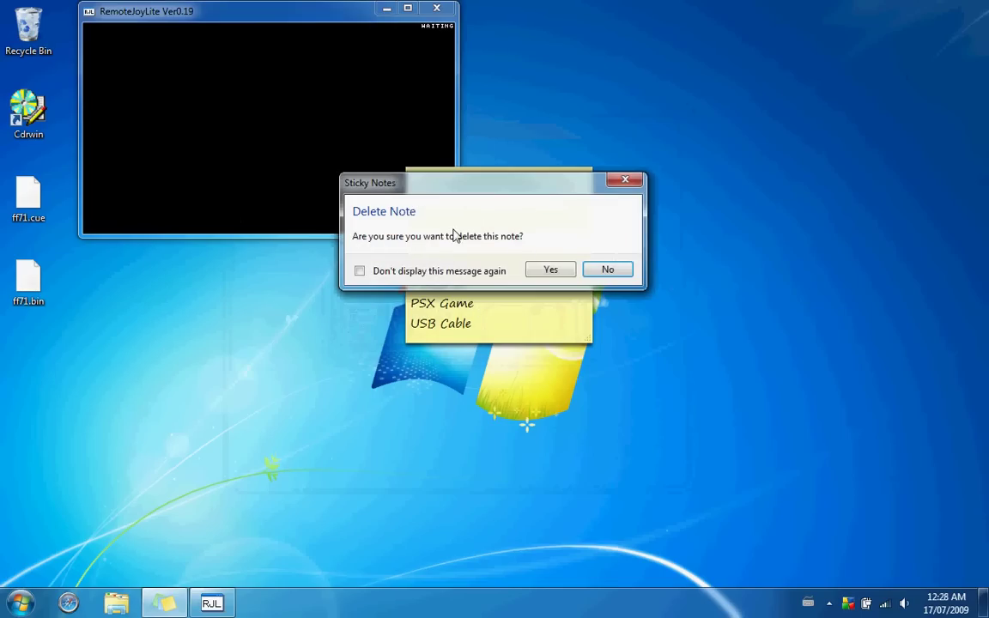
click(549, 270)
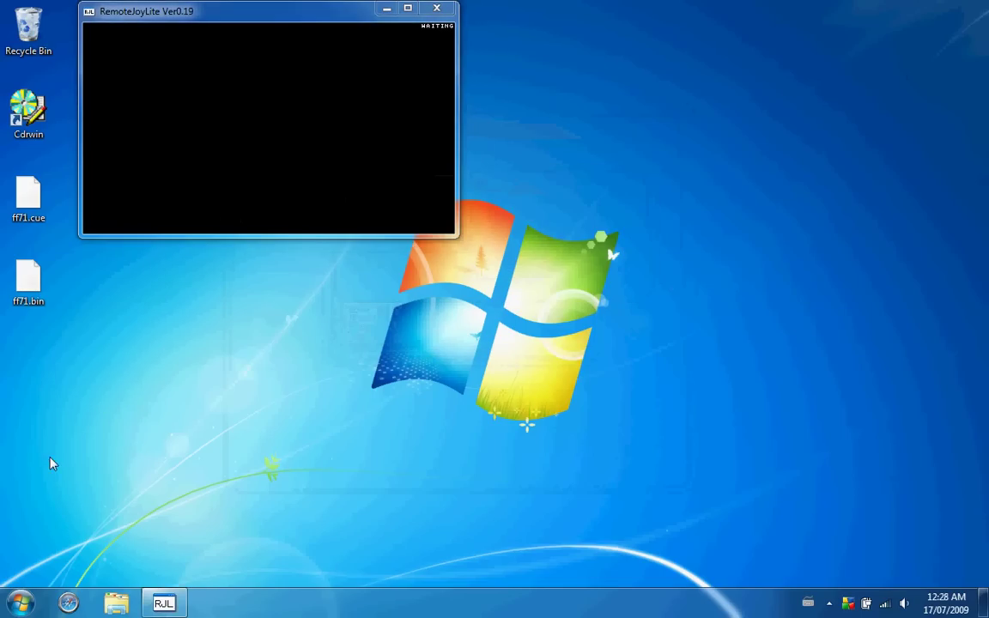
Step: Launch the PSX2PSP application from the PSP Files\PSX2PSP folder in Documents and close the folder window
click(9, 605)
click(227, 293)
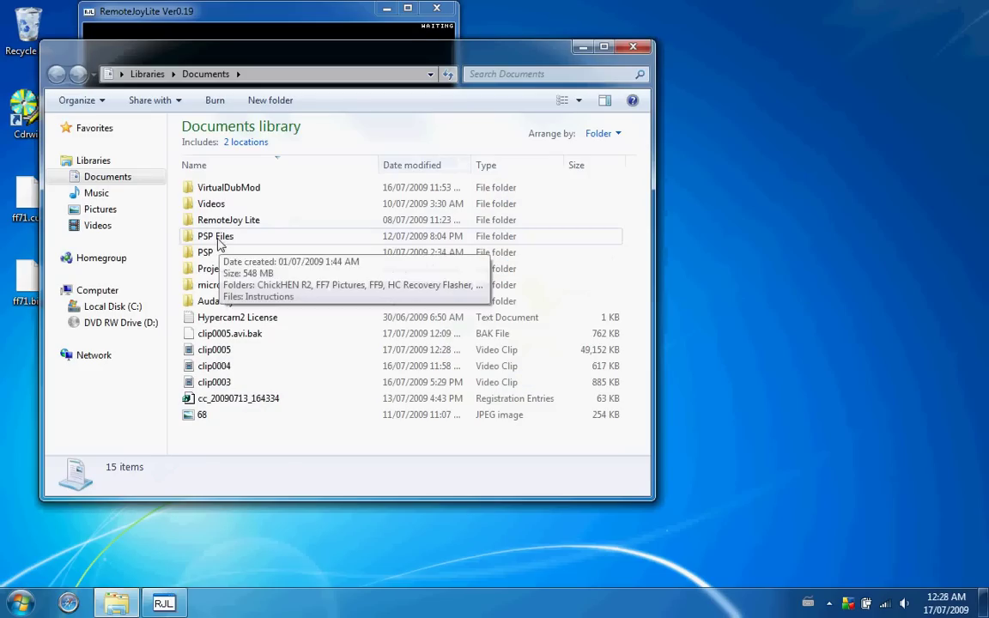
click(217, 246)
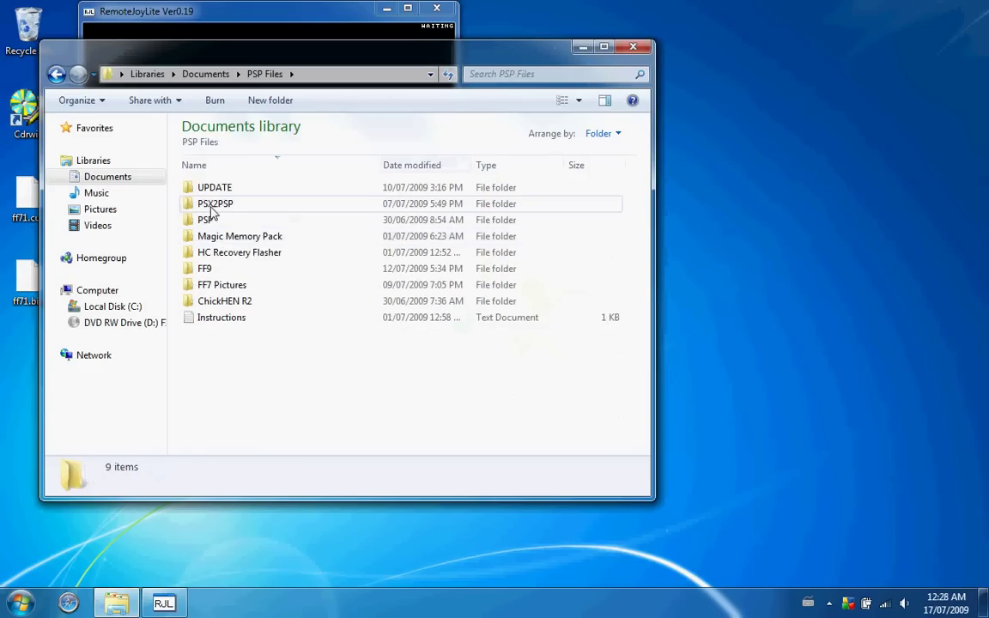
double_click(210, 206)
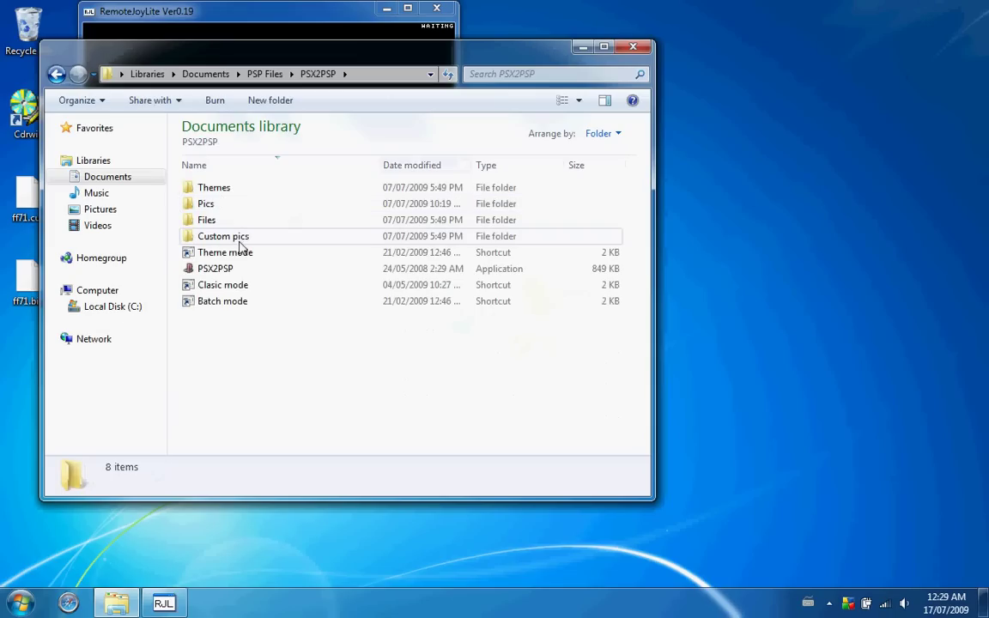
click(221, 271)
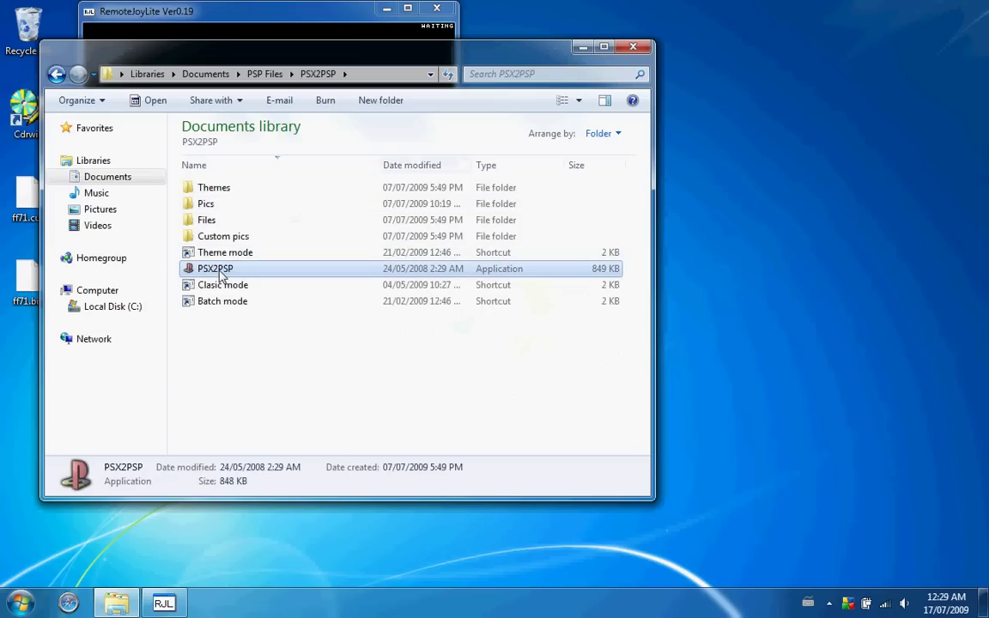
double_click(220, 272)
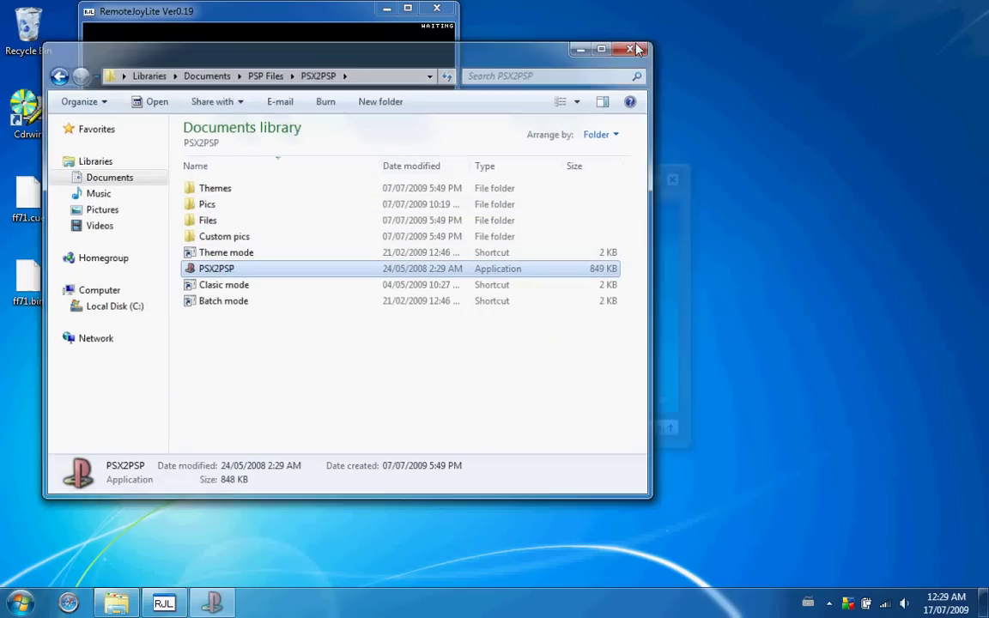
click(636, 50)
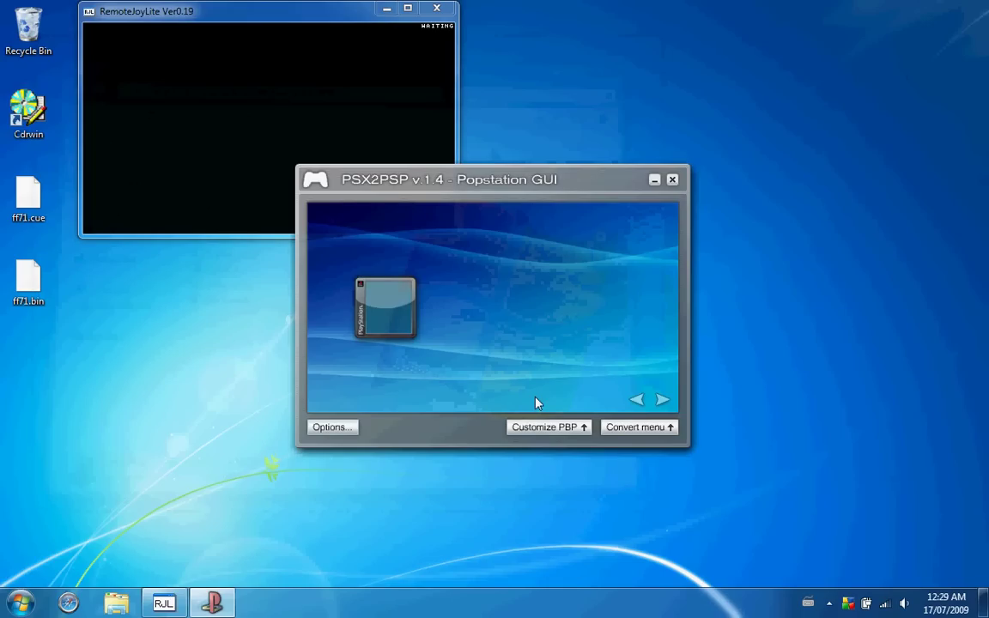
Step: Show the conversion settings and load ff71.bin from the Desktop as the ISO/PBP file
click(630, 426)
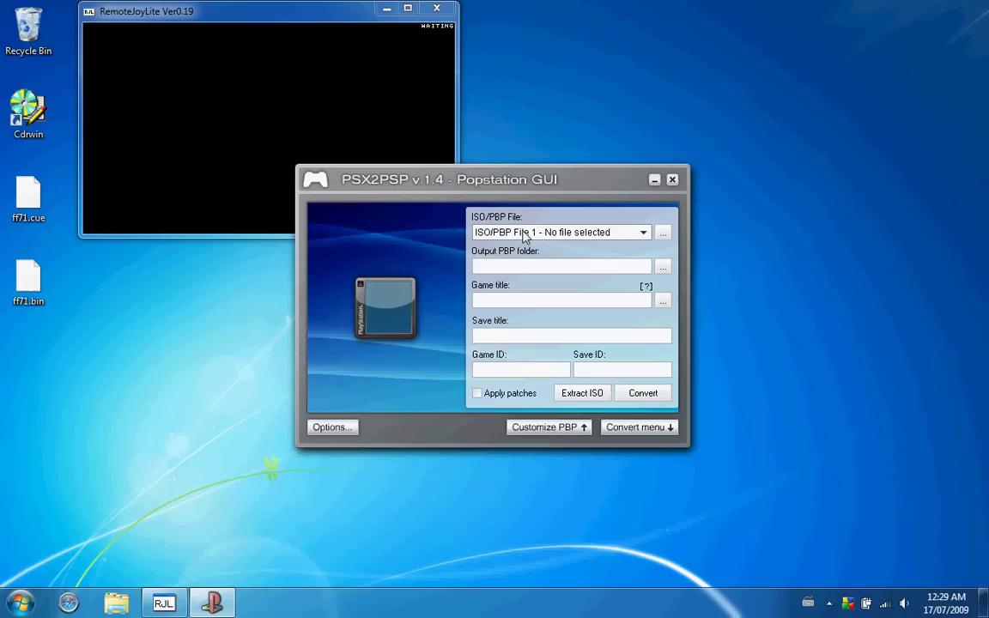
click(664, 234)
click(318, 225)
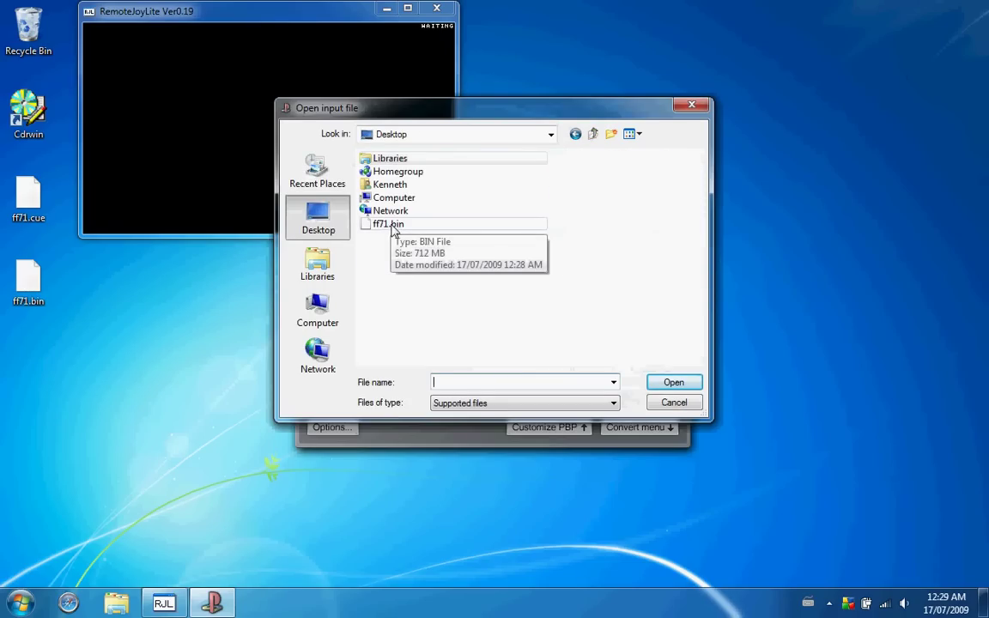
click(394, 228)
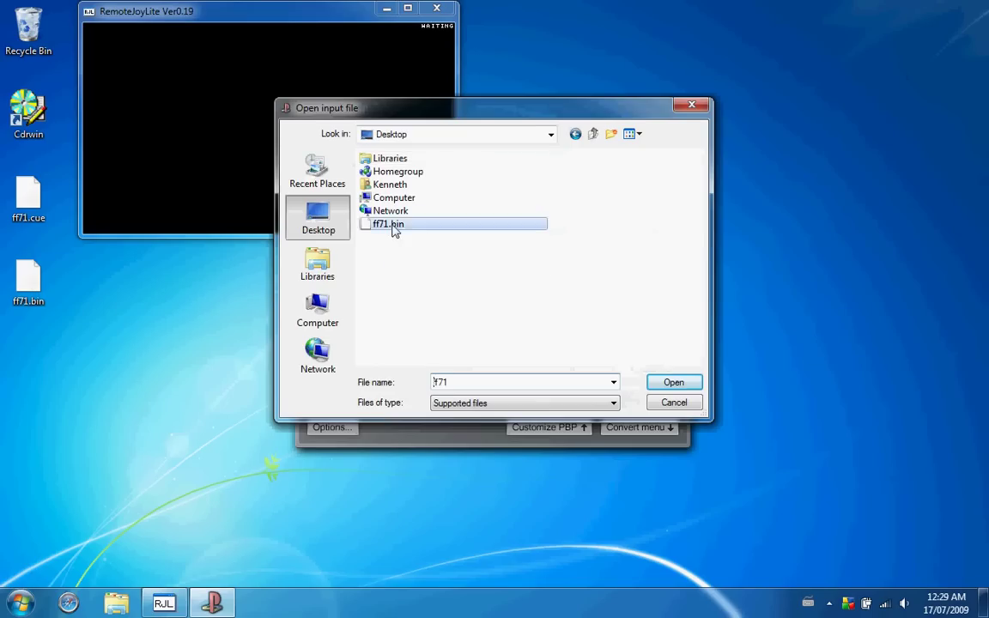
double_click(394, 228)
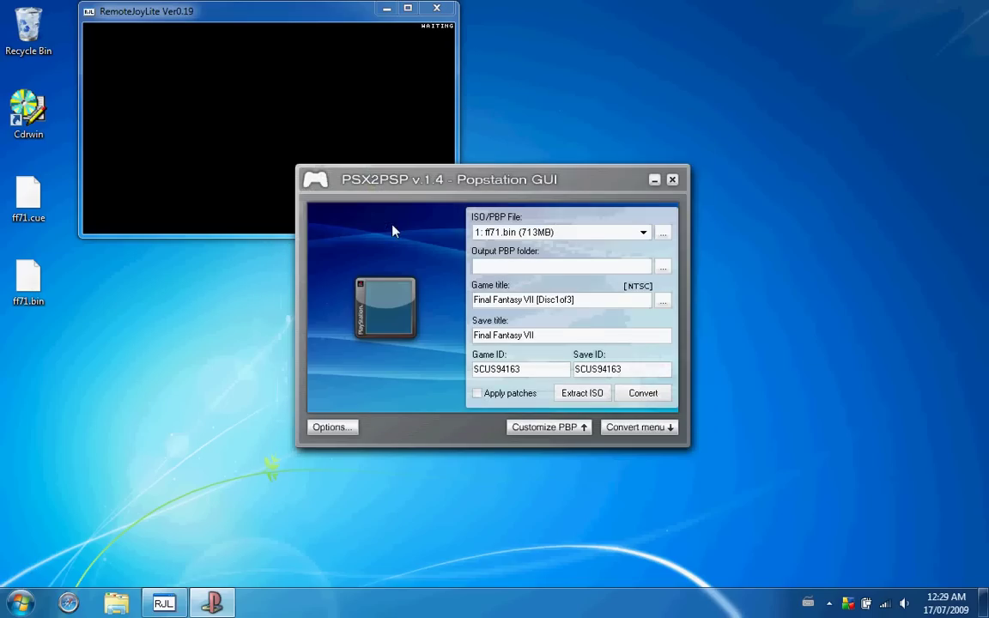
Step: Shorten the game title to "Final Fantasy VII" and choose the Desktop as the output PBP folder
click(586, 297)
key(BackSpace)
key(BackSpace)
key(BackSpace)
key(BackSpace)
key(BackSpace)
key(BackSpace)
key(BackSpace)
key(BackSpace)
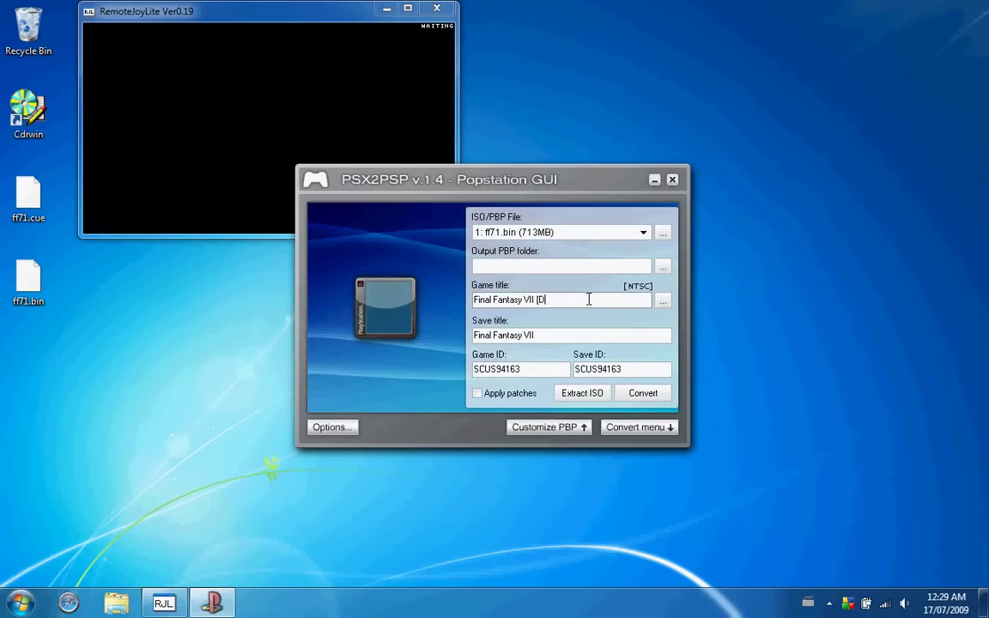
key(BackSpace)
key(BackSpace)
key(BackSpace)
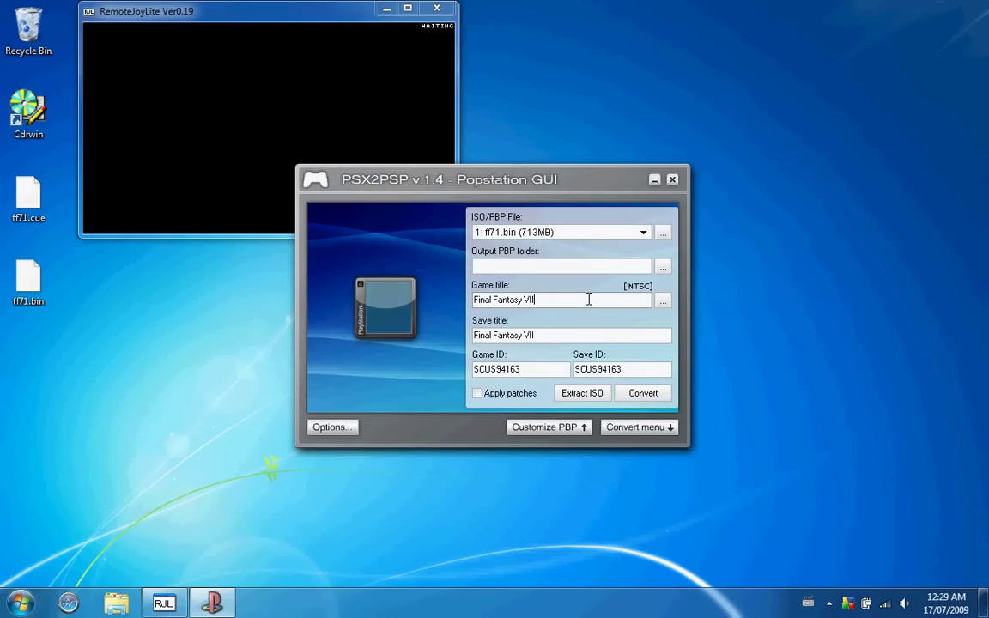
click(663, 268)
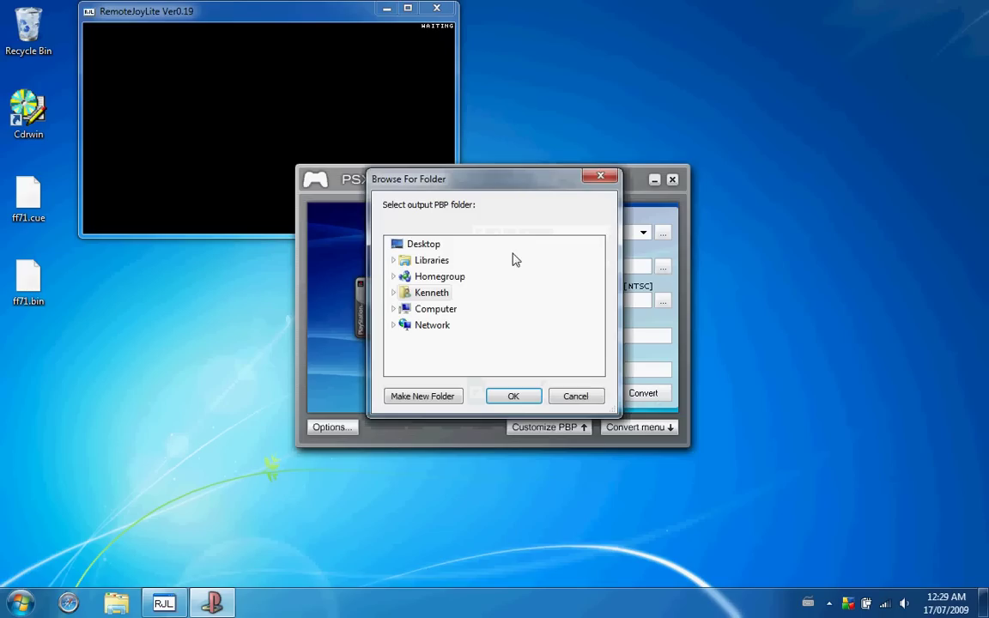
click(566, 399)
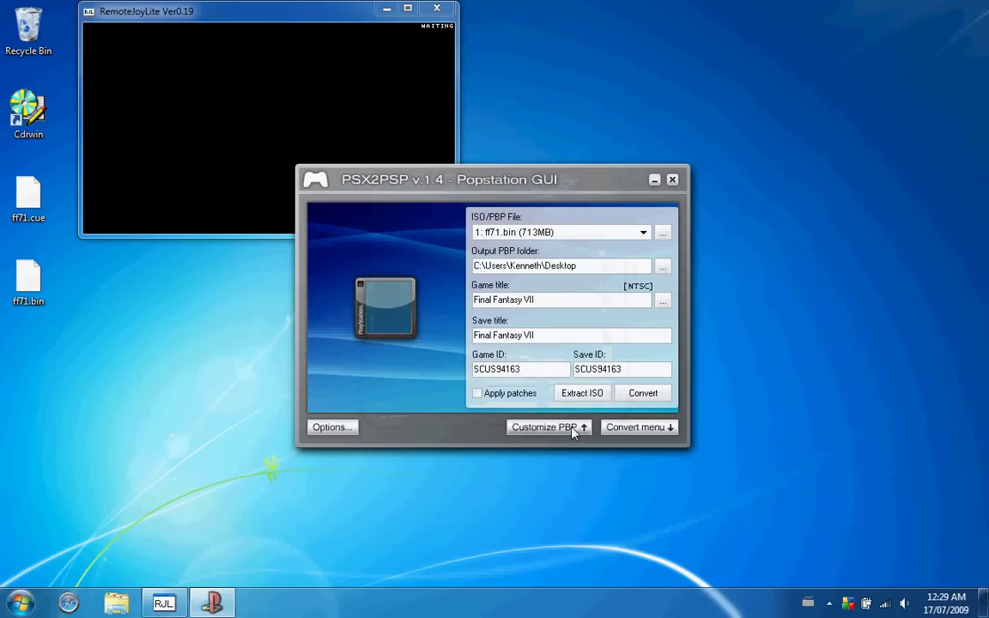
Step: Show the PBP customization fields and set the icon image to Untitled.png from Documents\PSP Files\FF7 Pictures
click(571, 427)
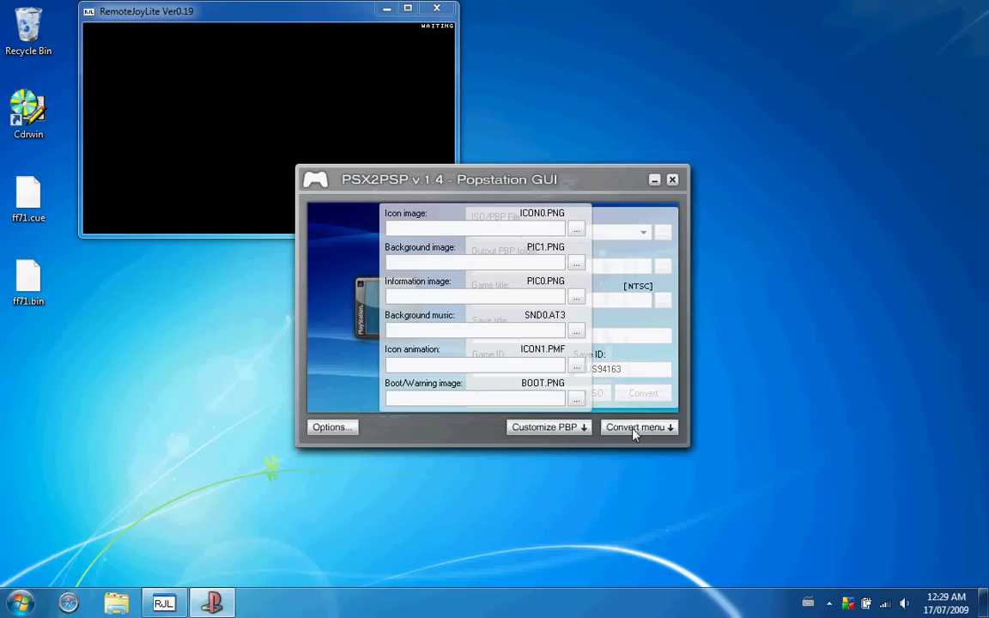
click(636, 427)
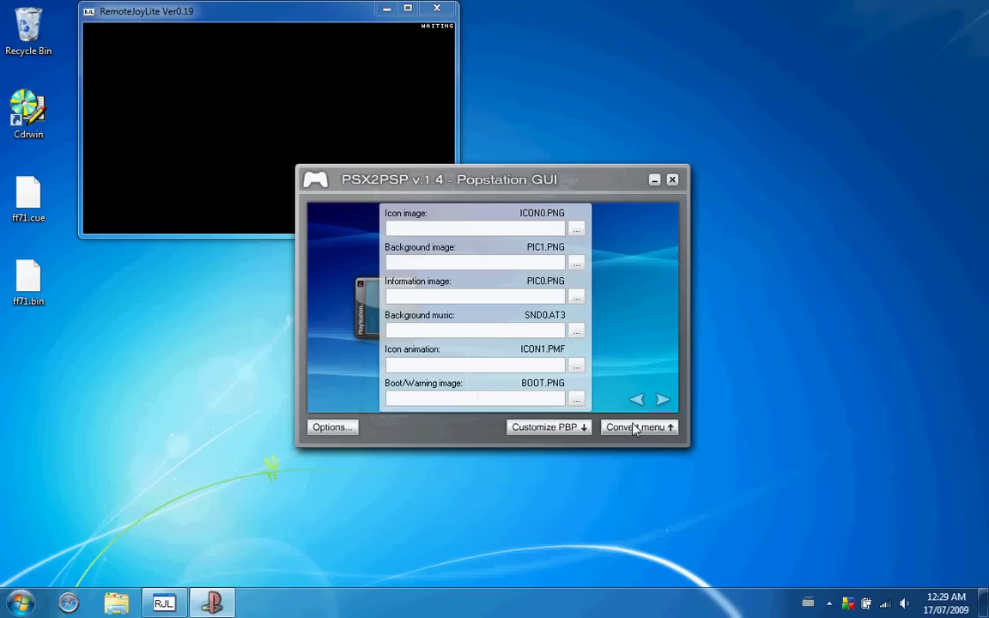
click(577, 230)
click(314, 257)
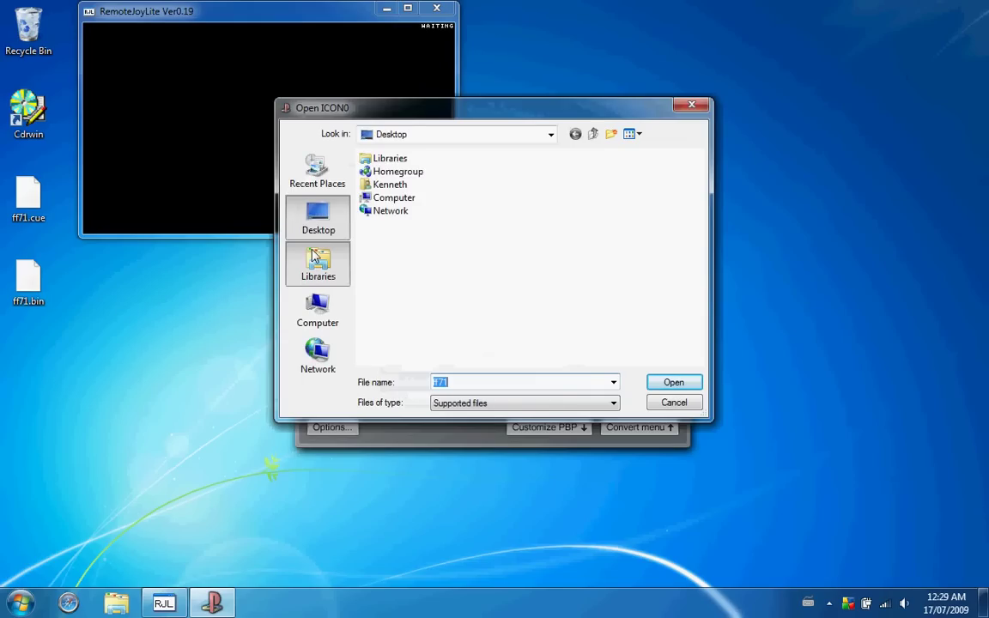
double_click(395, 191)
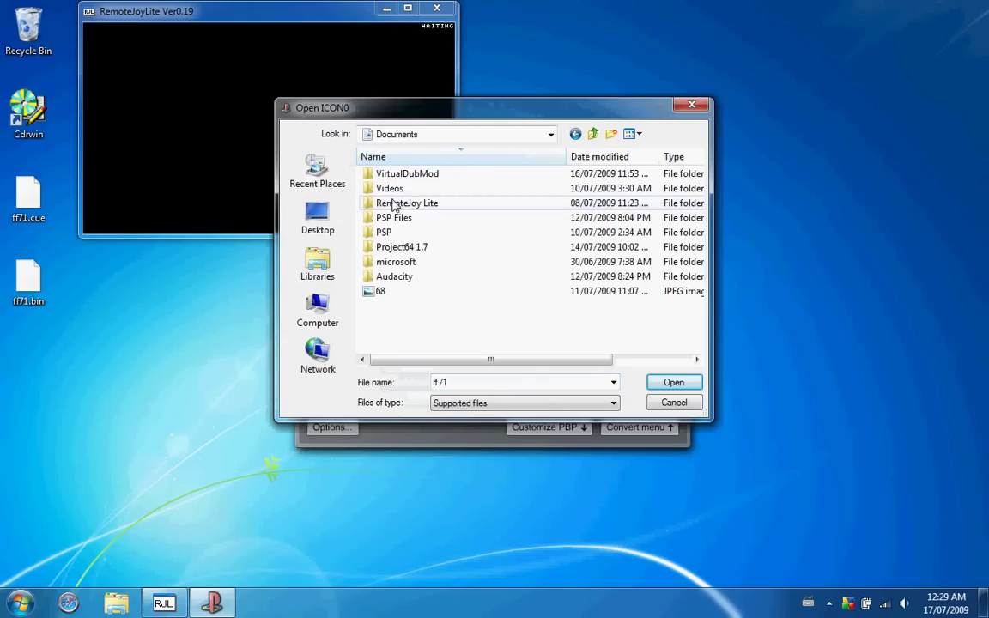
double_click(392, 218)
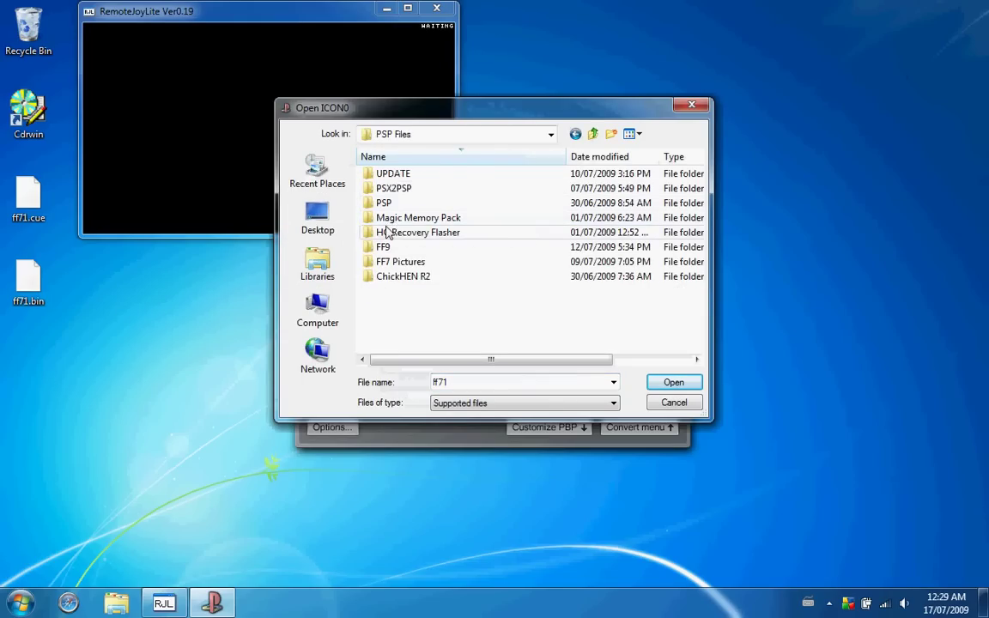
double_click(387, 261)
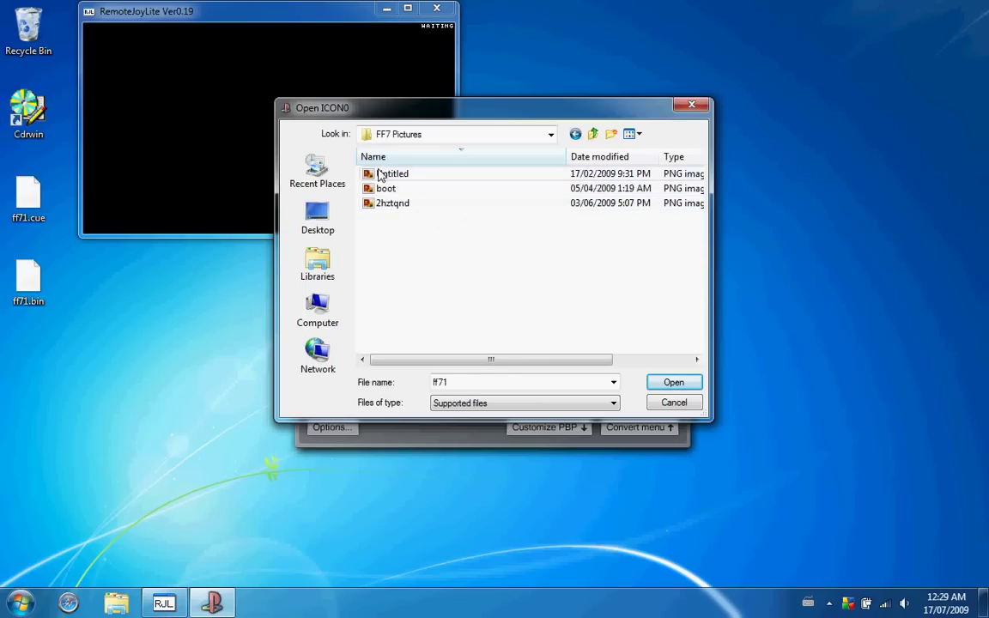
double_click(380, 172)
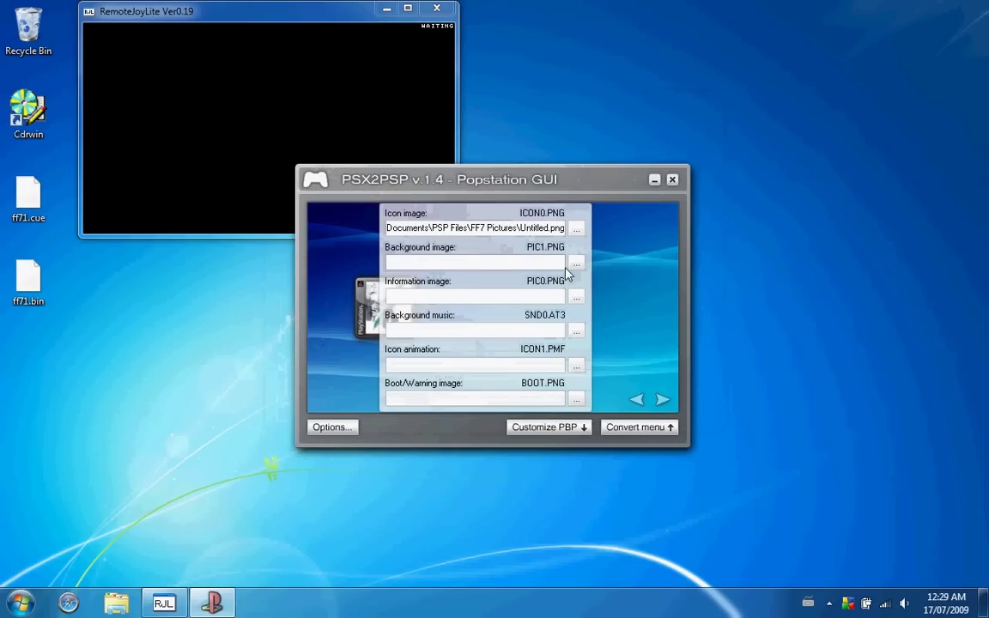
Step: Set the background image to 2hztqnd.png and the boot/warning image to boot.png from the FF7 Pictures folder
click(573, 265)
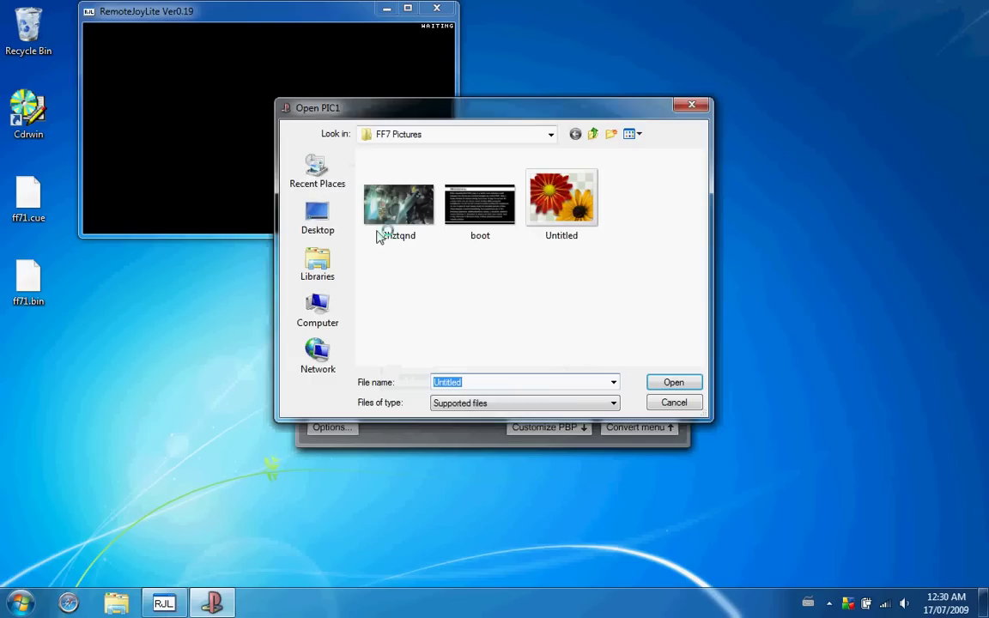
double_click(398, 204)
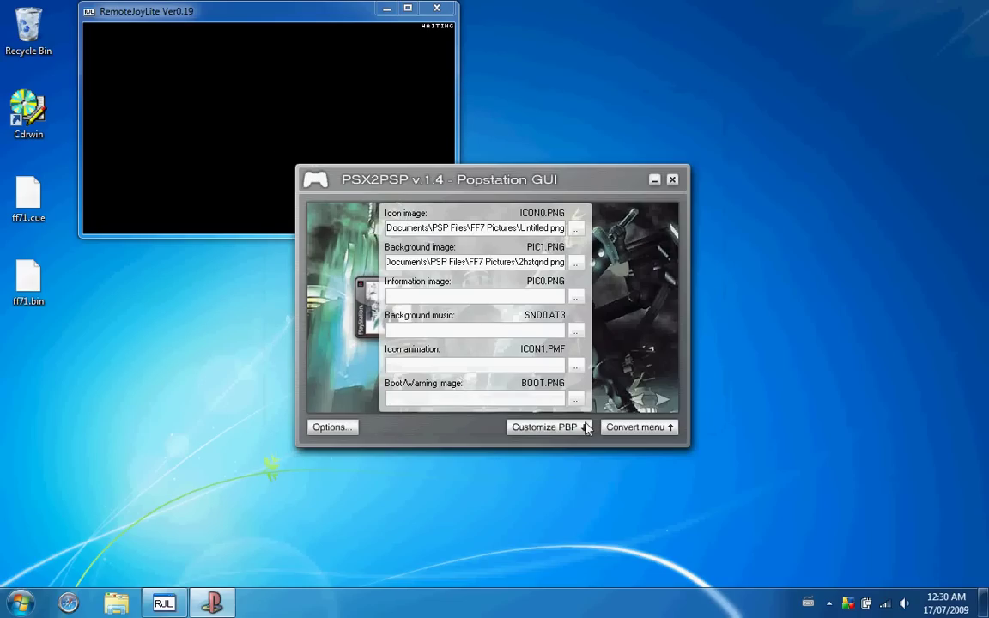
click(576, 399)
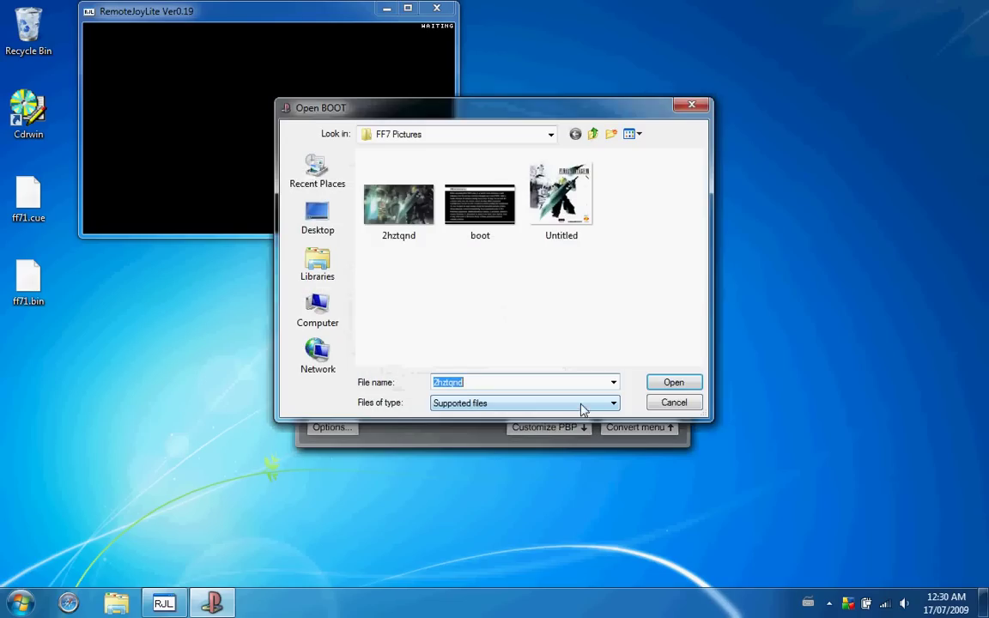
double_click(480, 206)
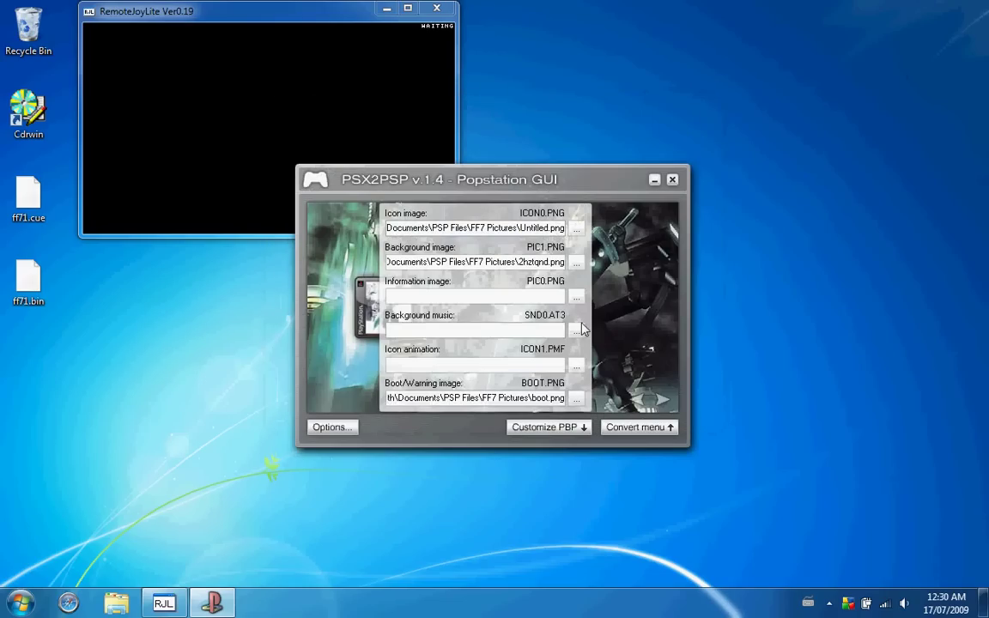
Step: Set snd0.at3 as the background music and preview the customized game entry with the customization fields hidden
click(577, 330)
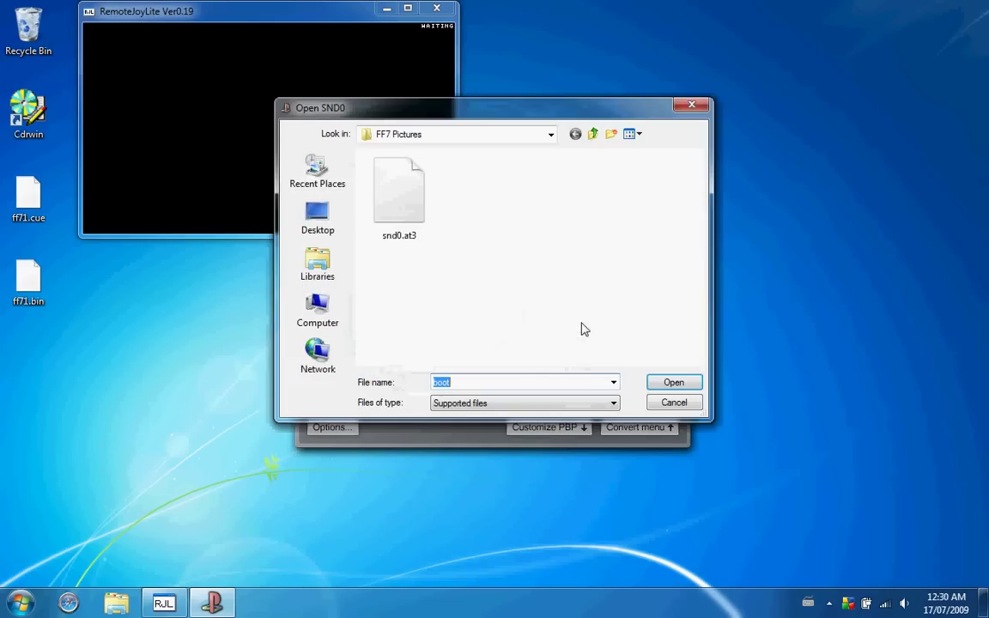
double_click(389, 195)
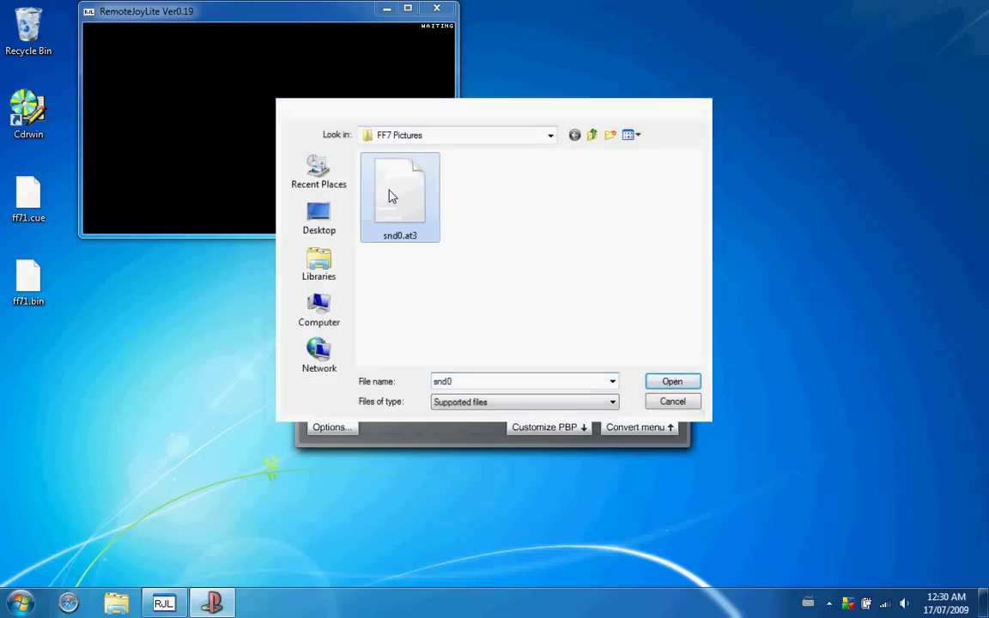
click(544, 427)
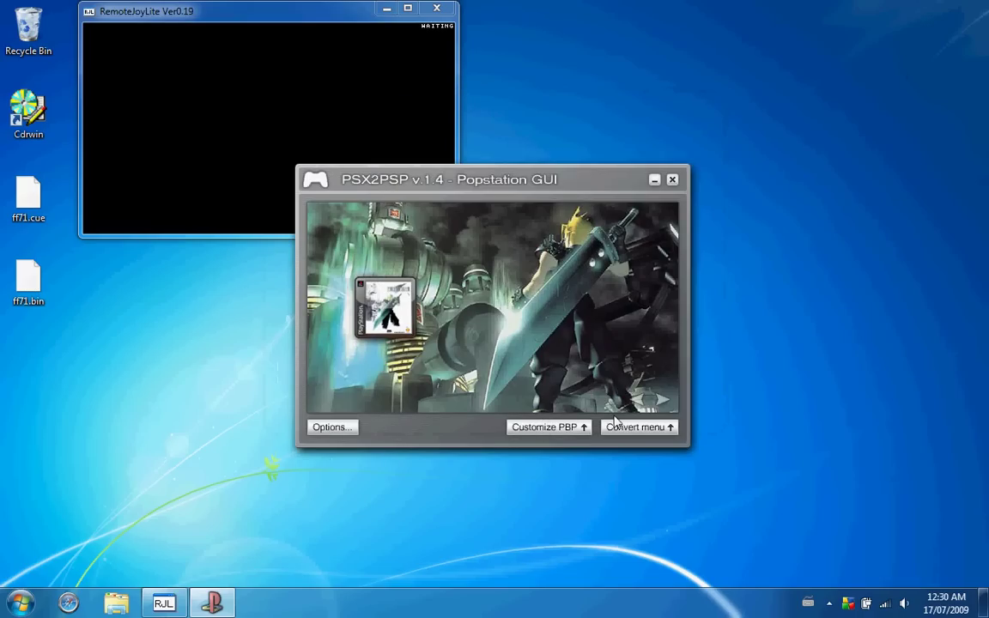
click(661, 400)
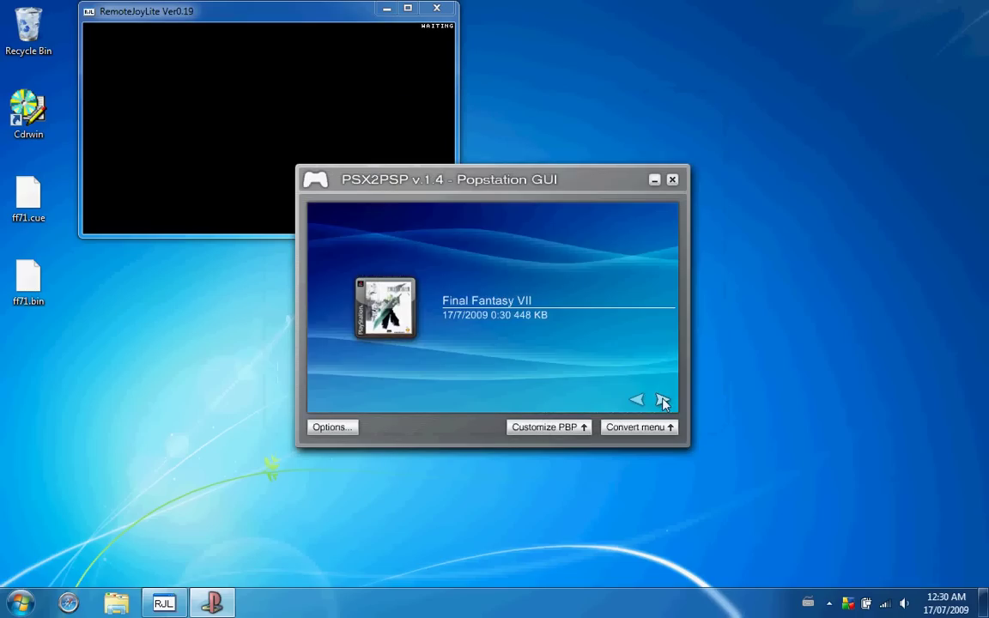
click(661, 400)
click(661, 400)
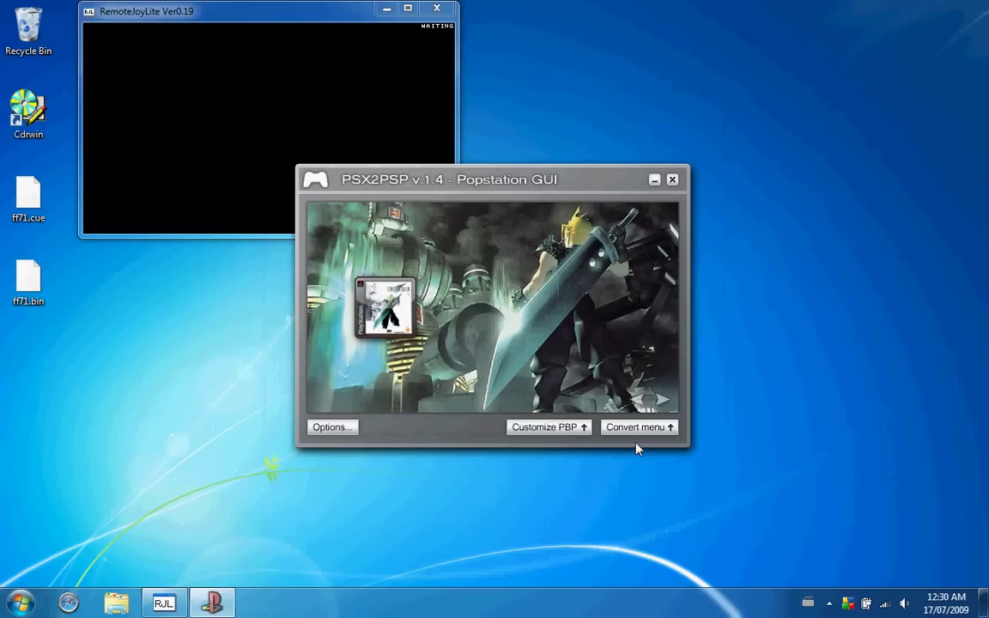
Step: Convert ff71.bin with the current conversion settings and close PSX2PSP once the conversion is done
click(629, 429)
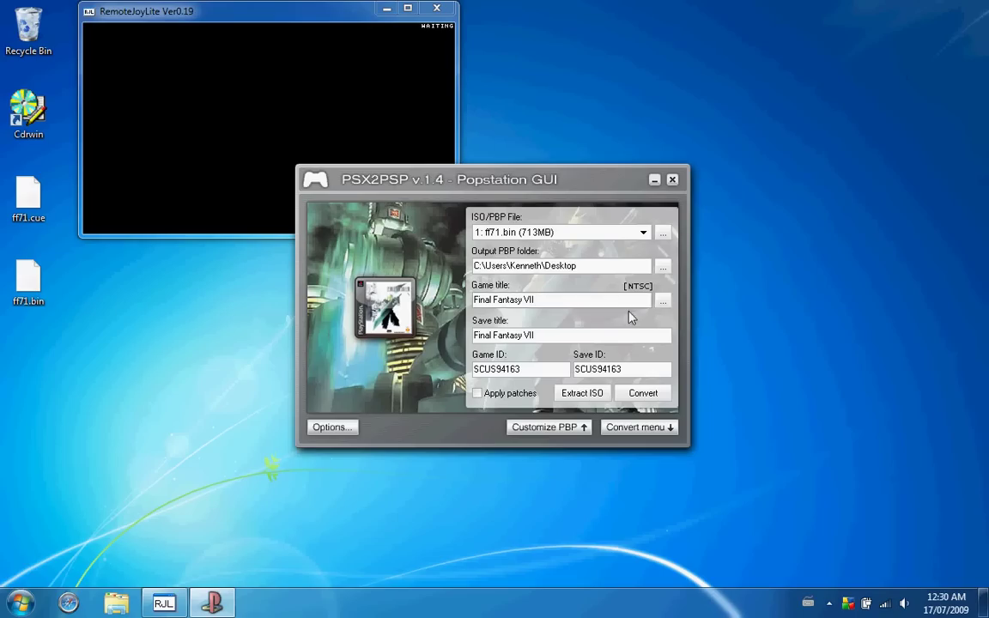
click(644, 397)
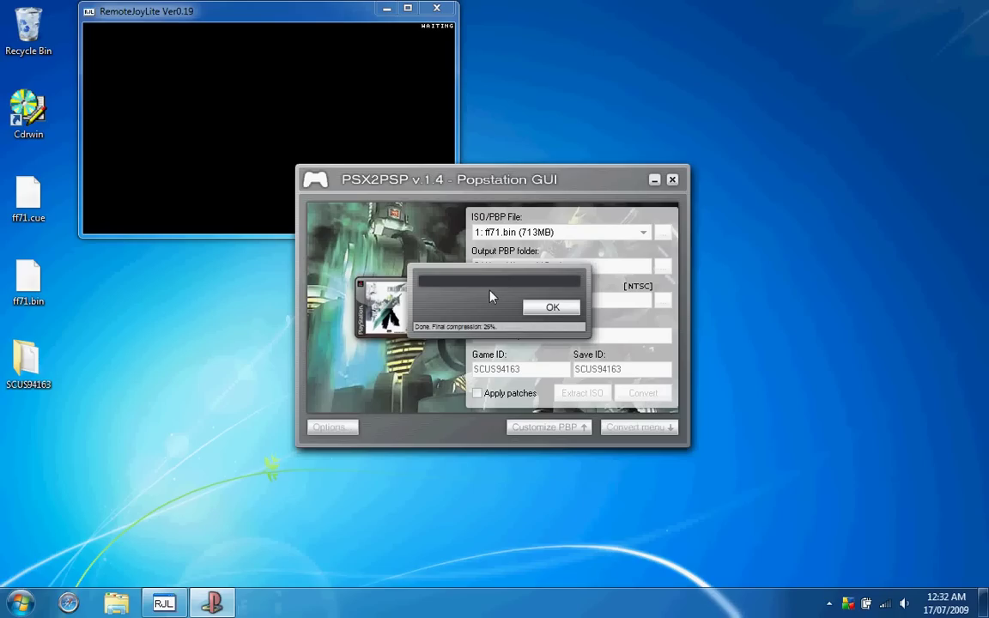
click(550, 308)
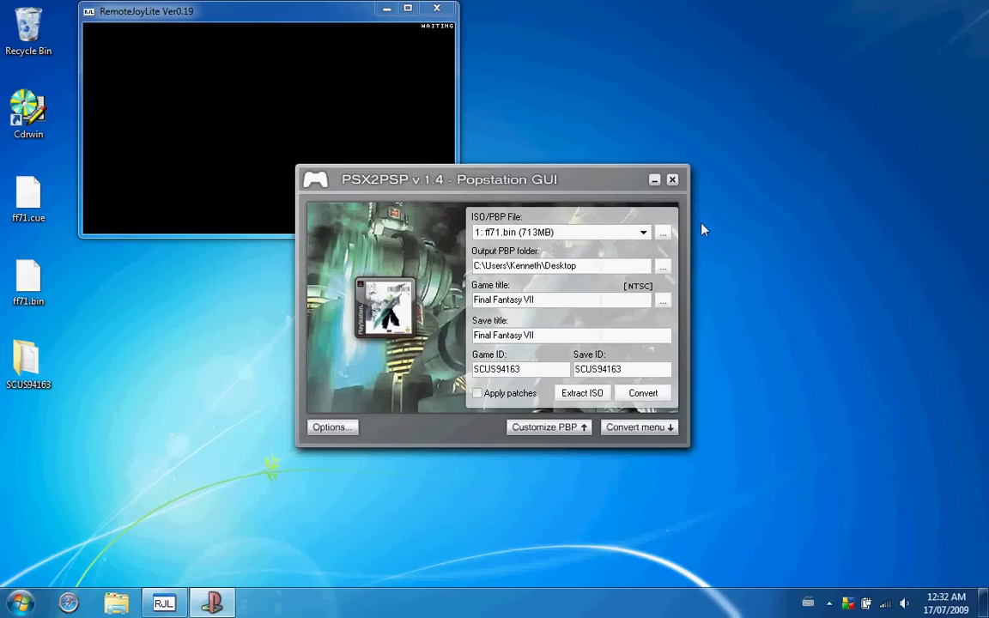
click(672, 180)
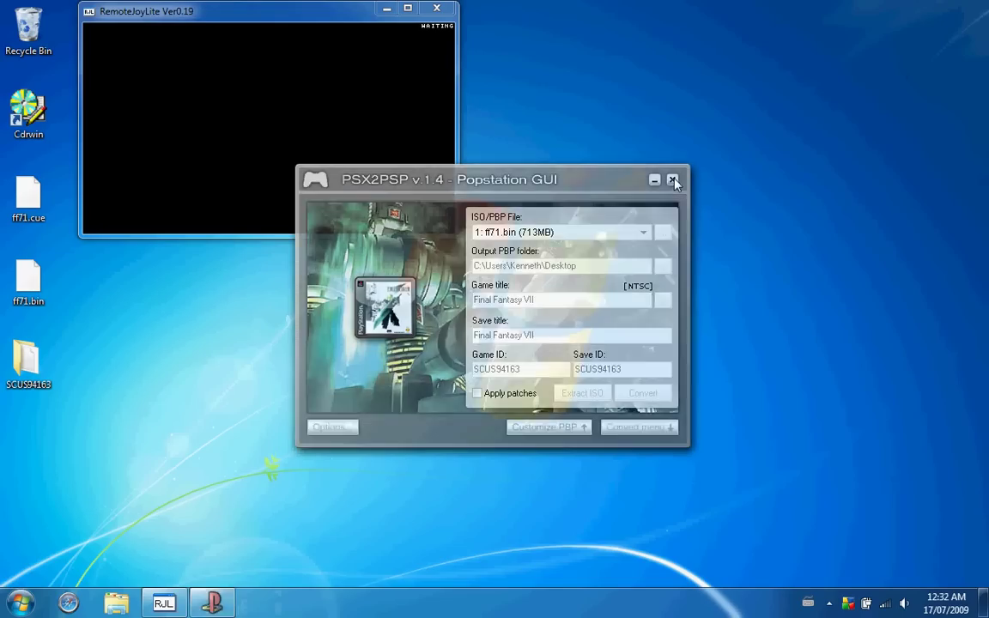
Step: Check the contents of the SCUS94163 folder on the desktop, close its window and rename the folder to FF7
double_click(26, 360)
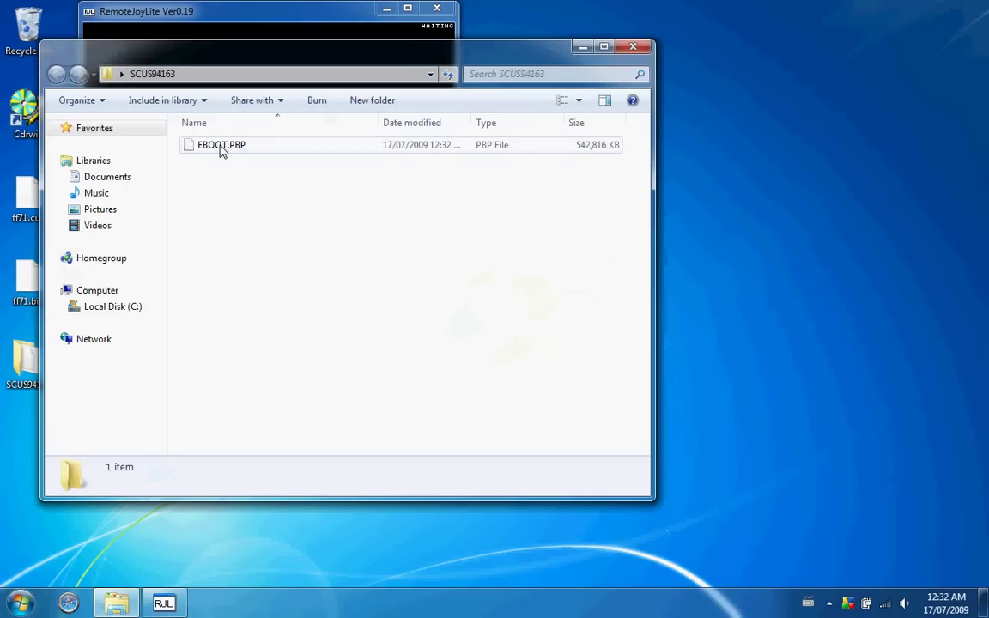
key(alt+F4)
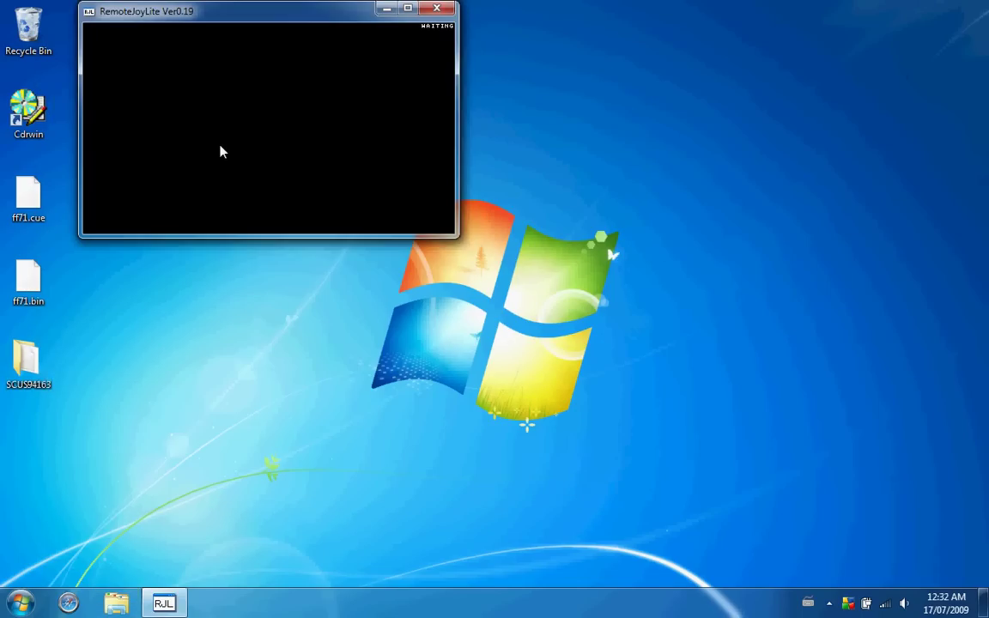
right_click(11, 388)
mouse_move(86, 383)
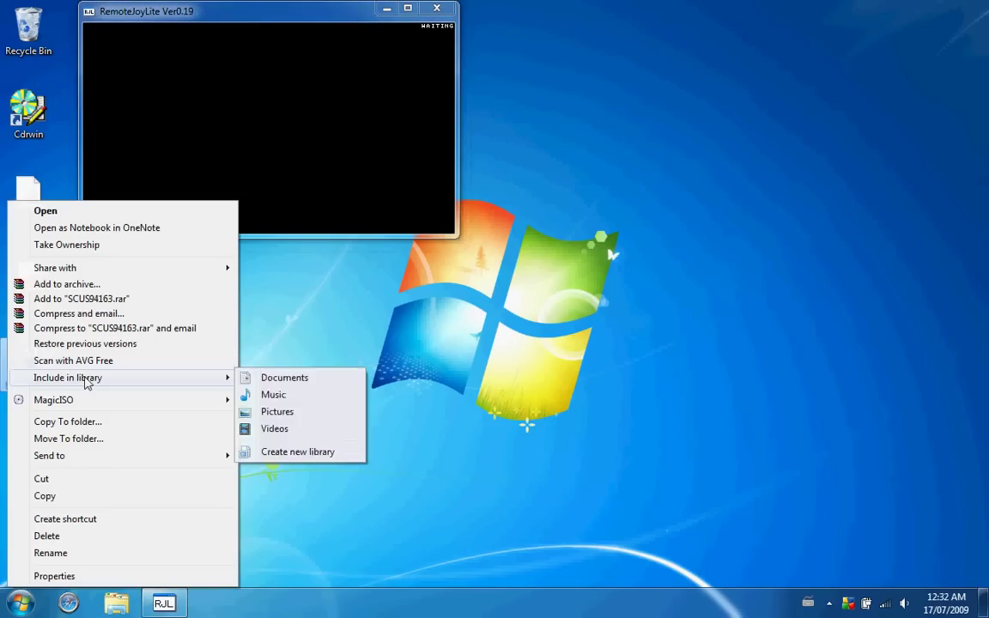
click(52, 553)
text(FF7)
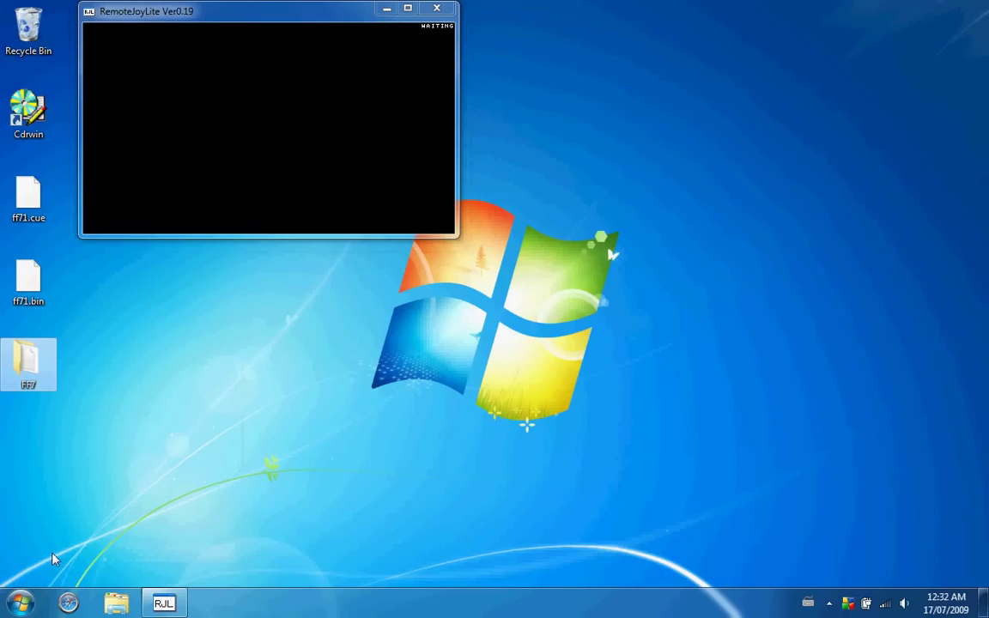
click(7, 515)
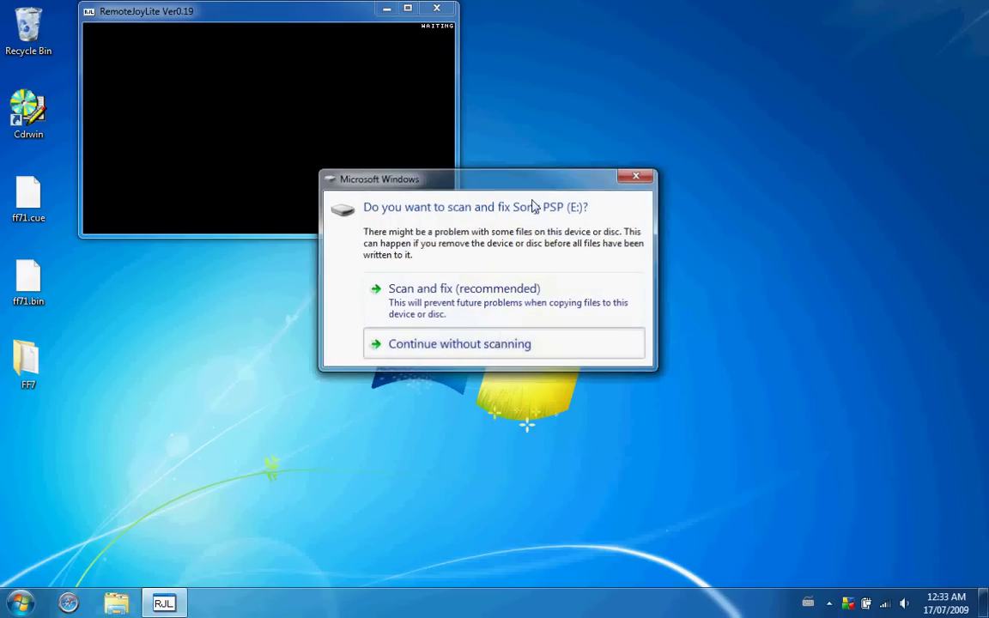
Step: Open the connected Sony PSP (E:) drive without scanning it and go to its PSP\GAME folder
click(501, 343)
click(481, 294)
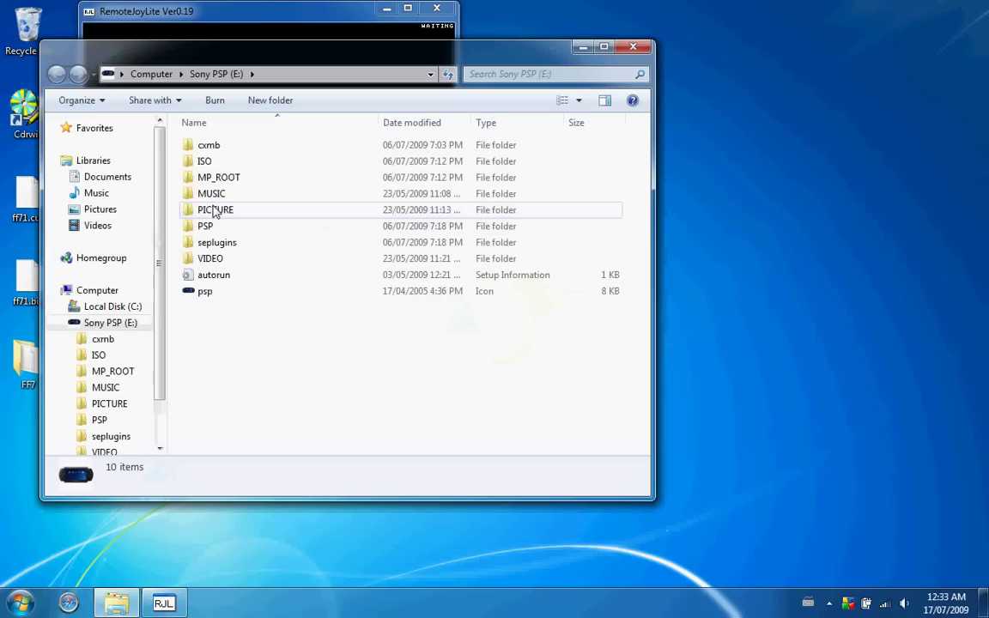
click(203, 228)
double_click(204, 226)
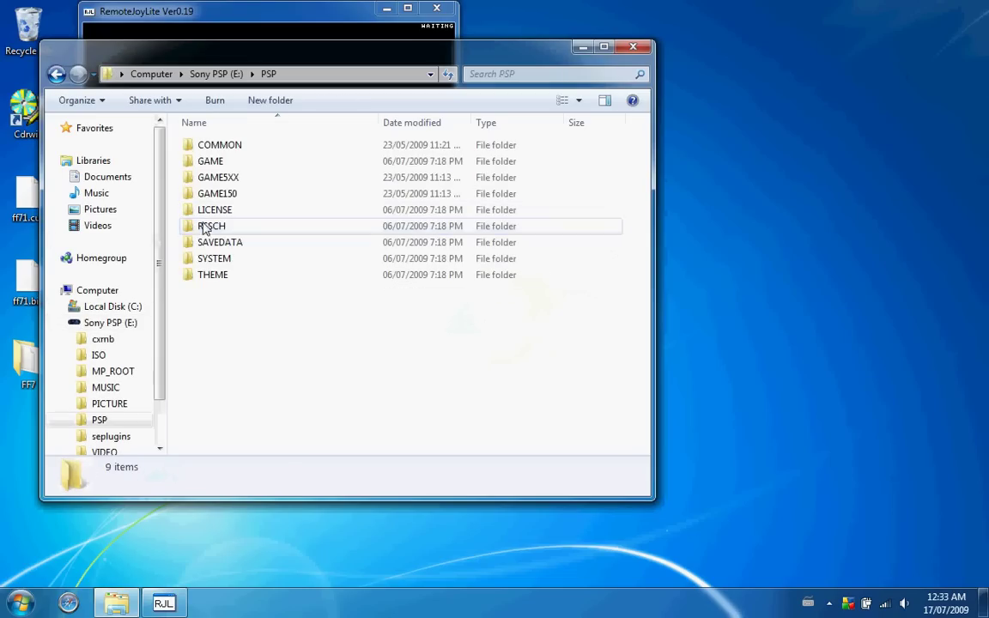
double_click(205, 163)
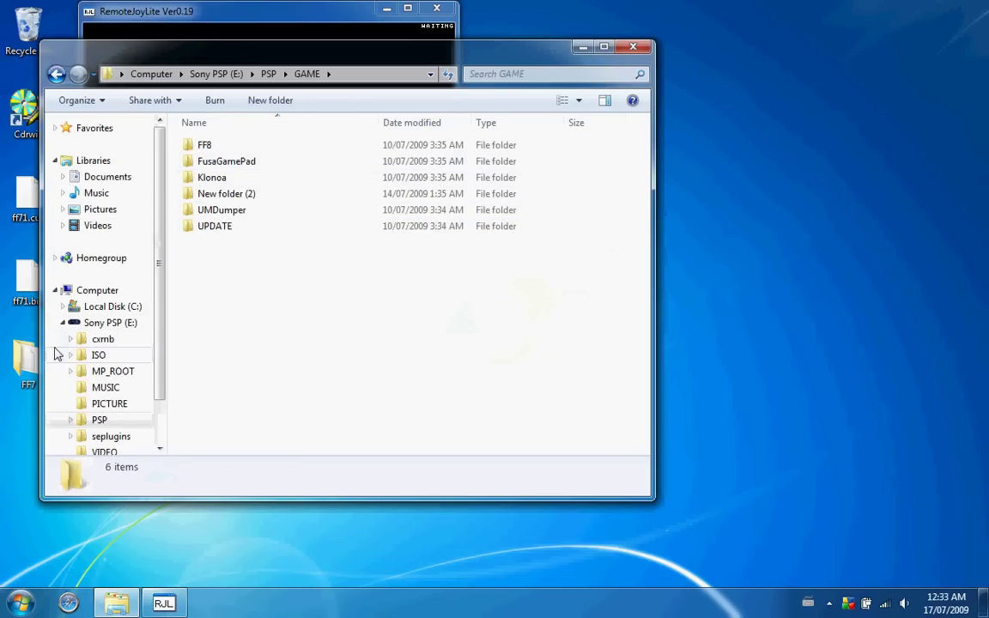
Step: Copy the FF7 folder from the desktop into the PSP's GAME folder
click(304, 316)
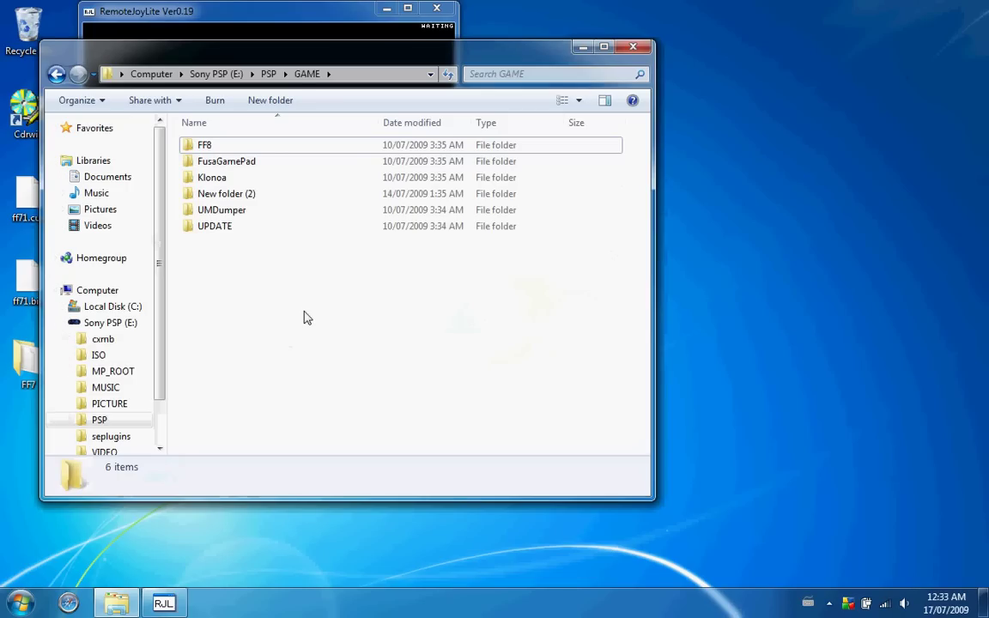
key(ctrl+v)
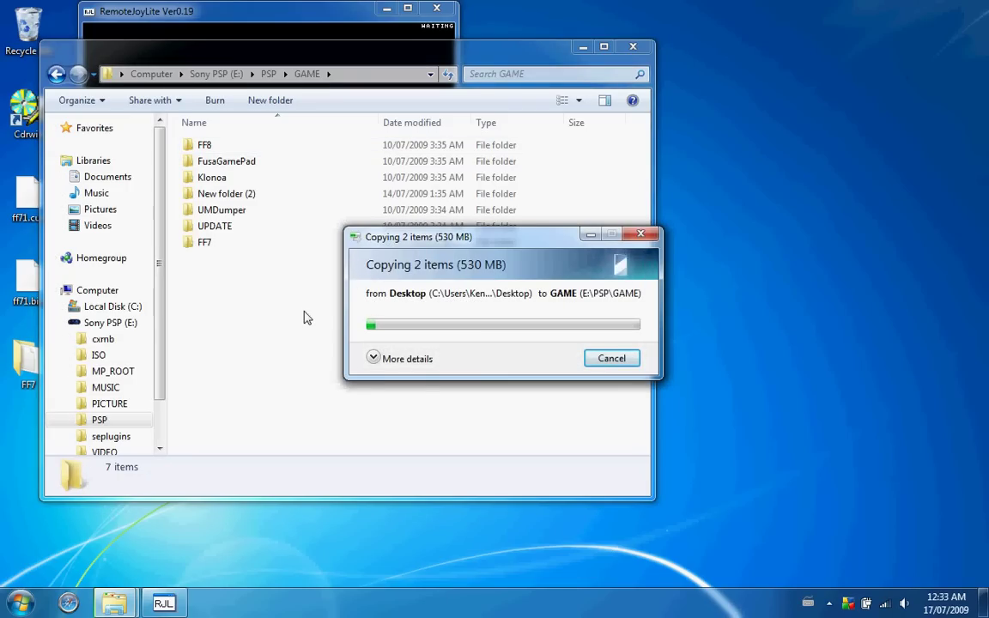
click(374, 358)
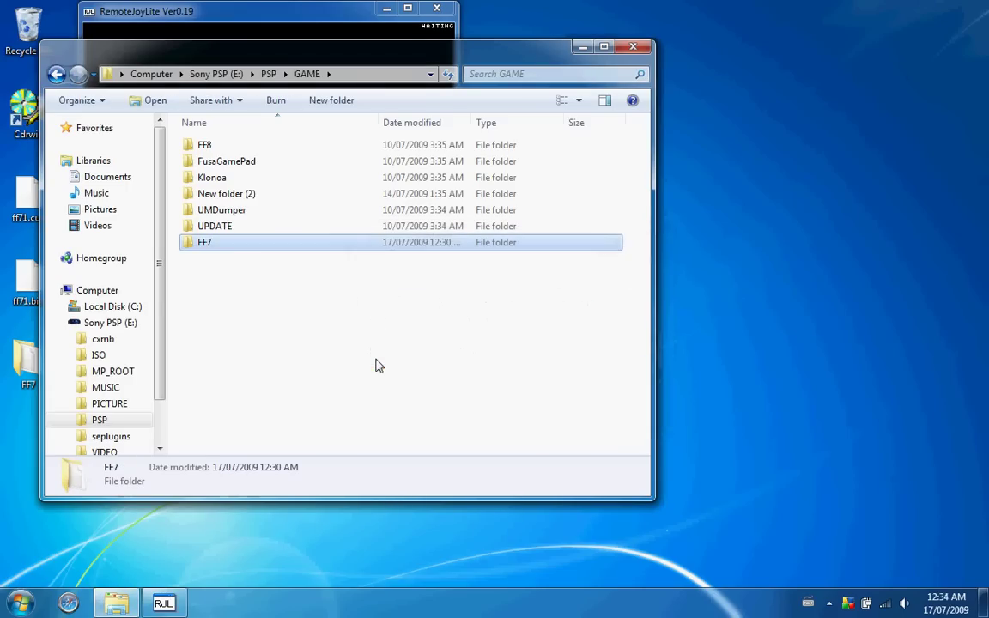
click(375, 366)
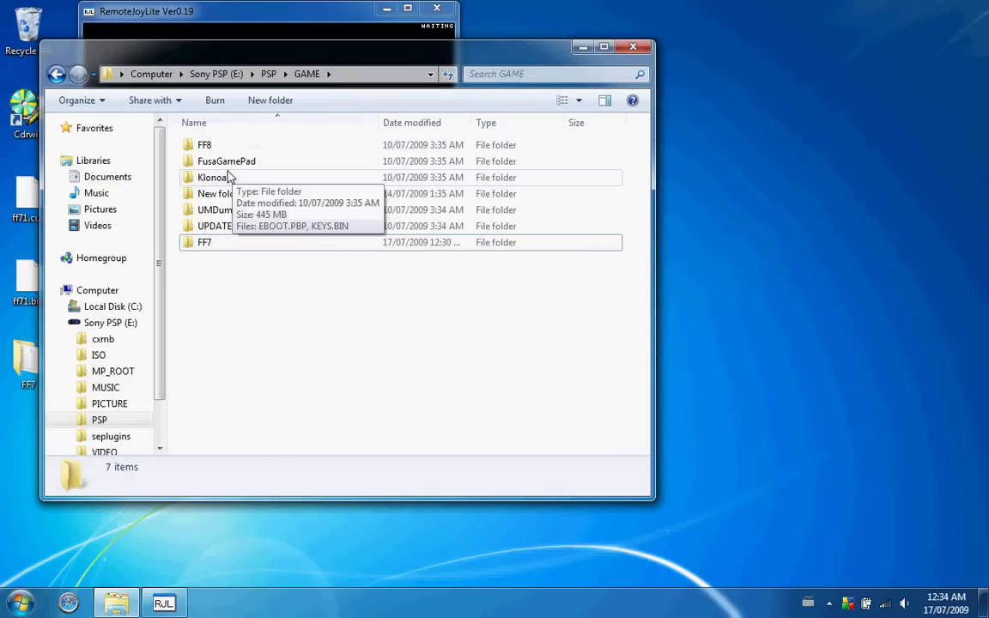
Step: Copy KEYS.BIN from the Klonoa game folder into the PSP's FF7 folder and close the folder window
double_click(227, 176)
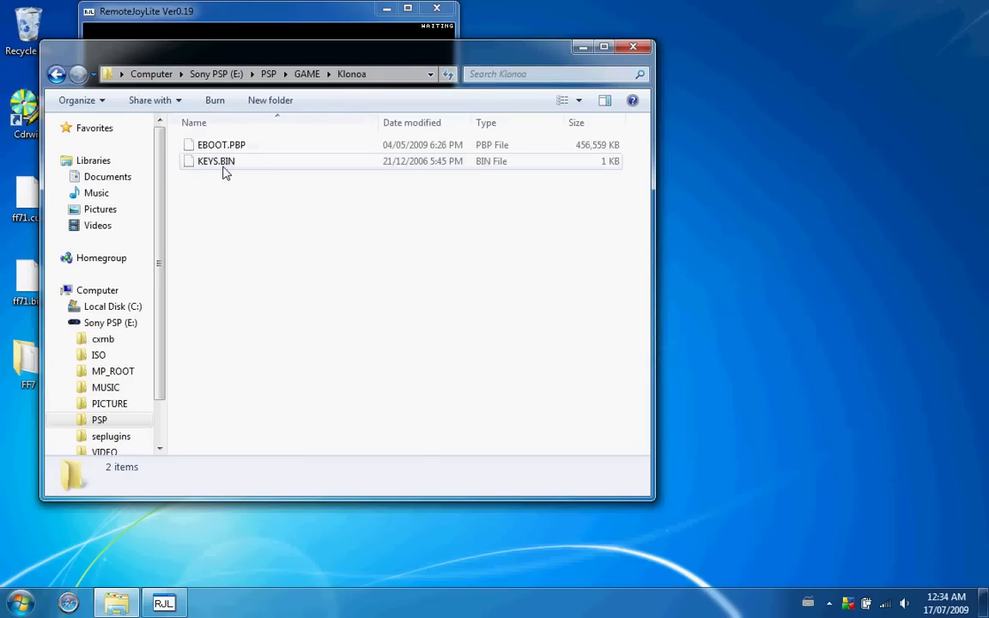
click(223, 167)
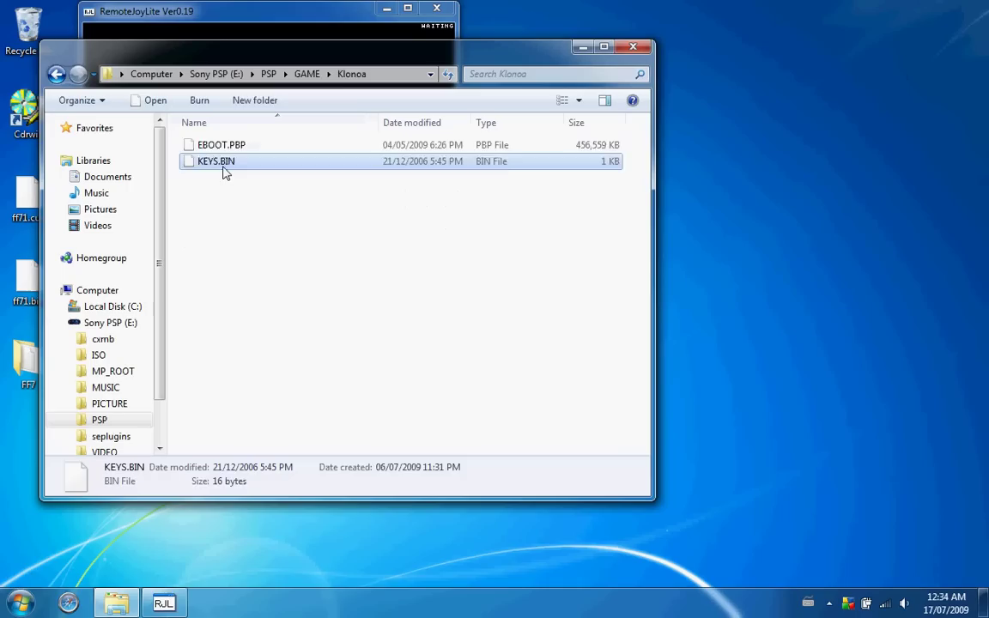
key(BackSpace)
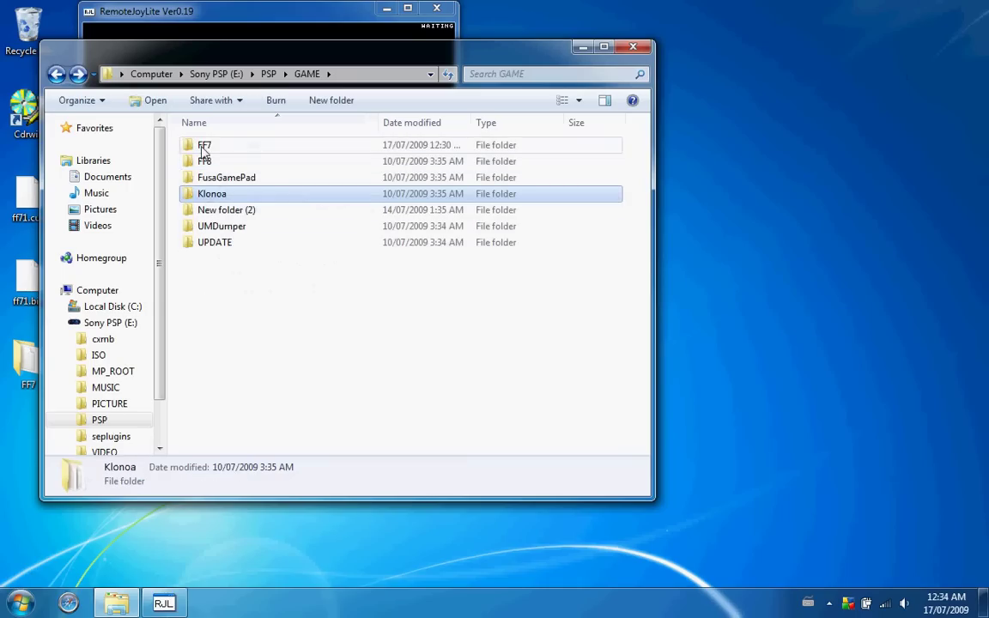
double_click(204, 148)
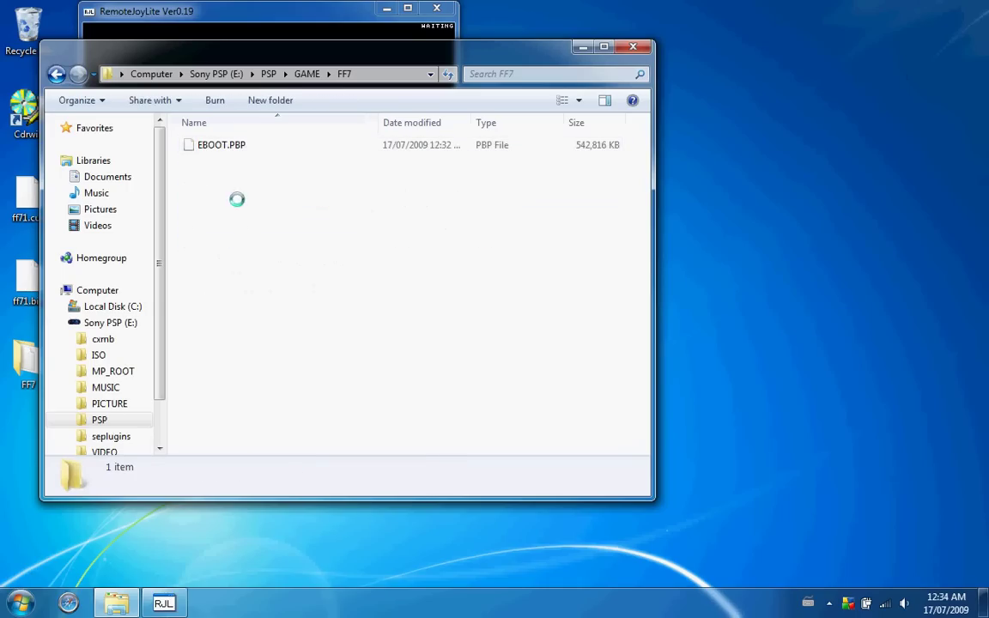
key(ctrl+v)
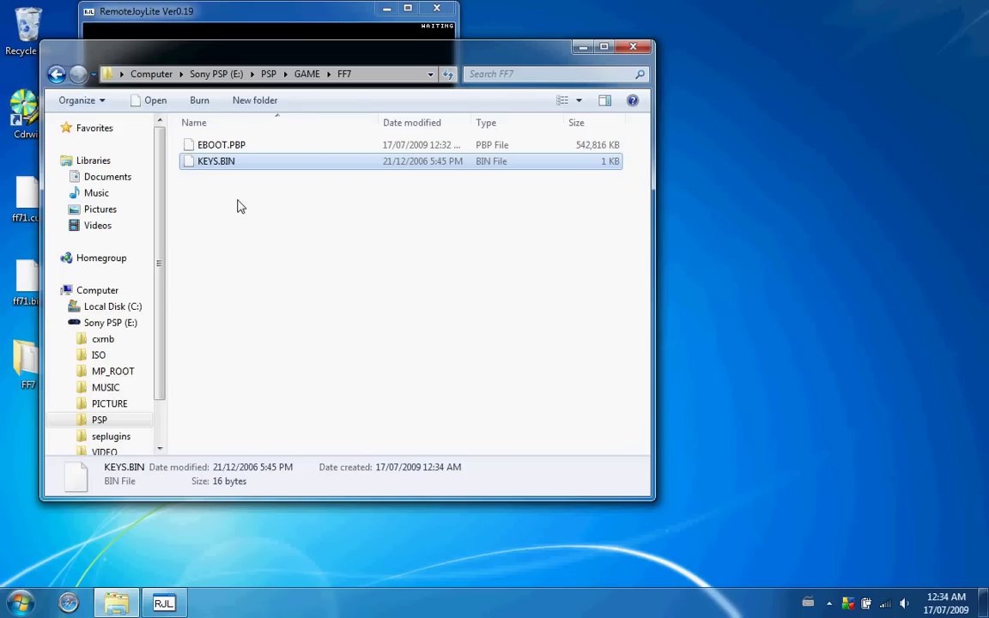
click(240, 206)
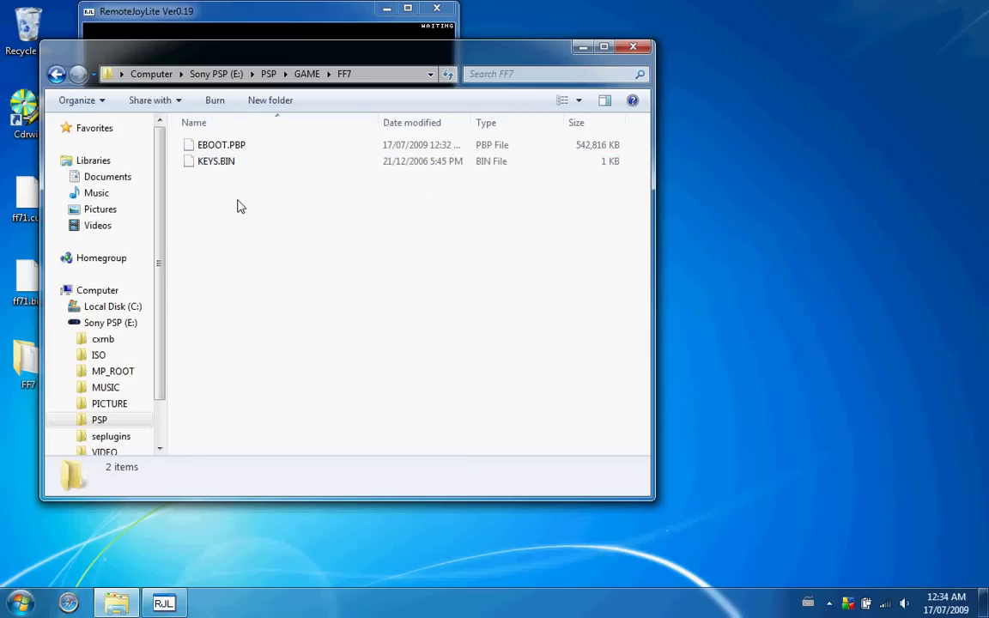
key(BackSpace)
key(alt+F4)
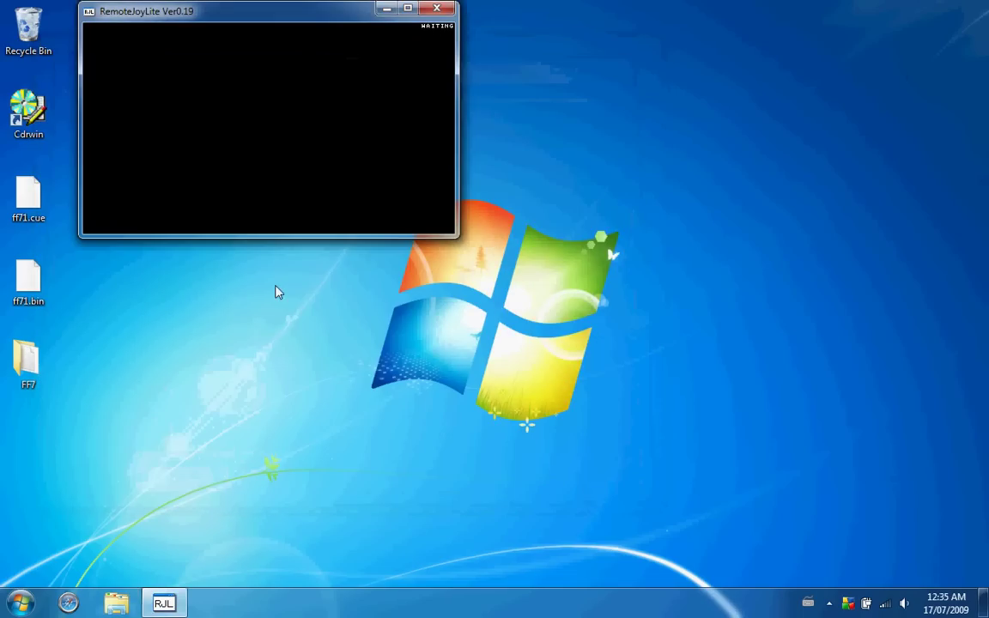